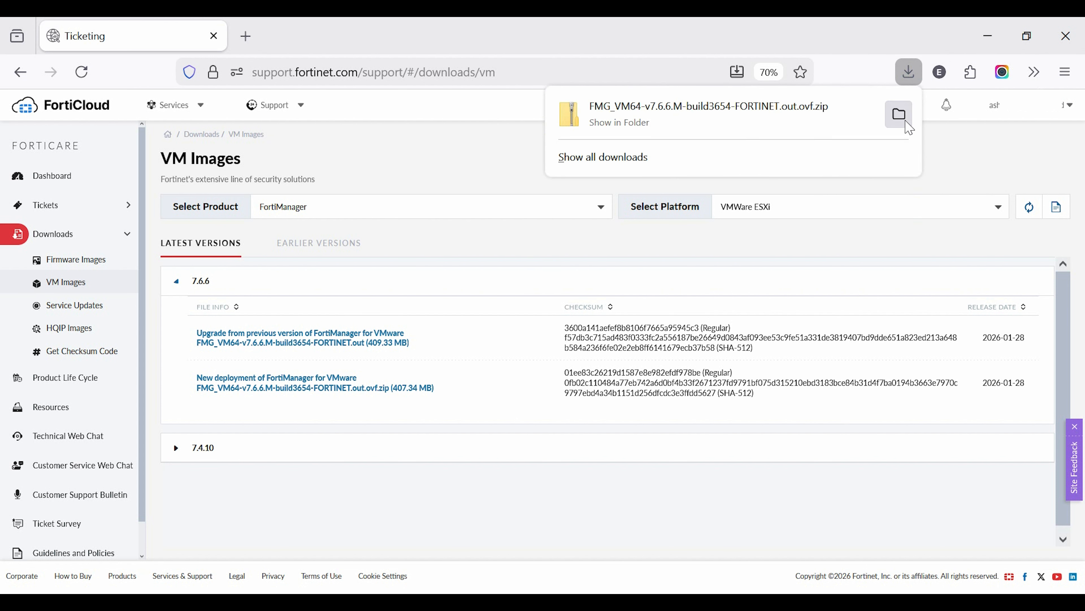
# - Extract the downloaded FMG_VM64-v7.6.6.M-build3654-FORTINET.out.ovf.zip archive within its FortiManager folder
pyautogui.click(899, 114)
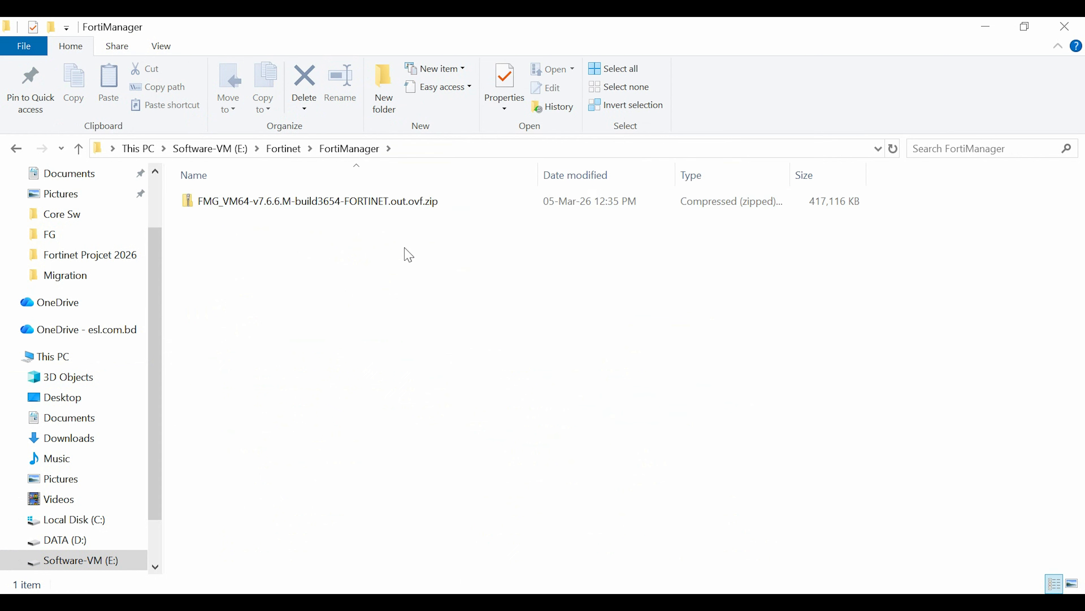
pyautogui.click(398, 206)
pyautogui.rightClick(397, 203)
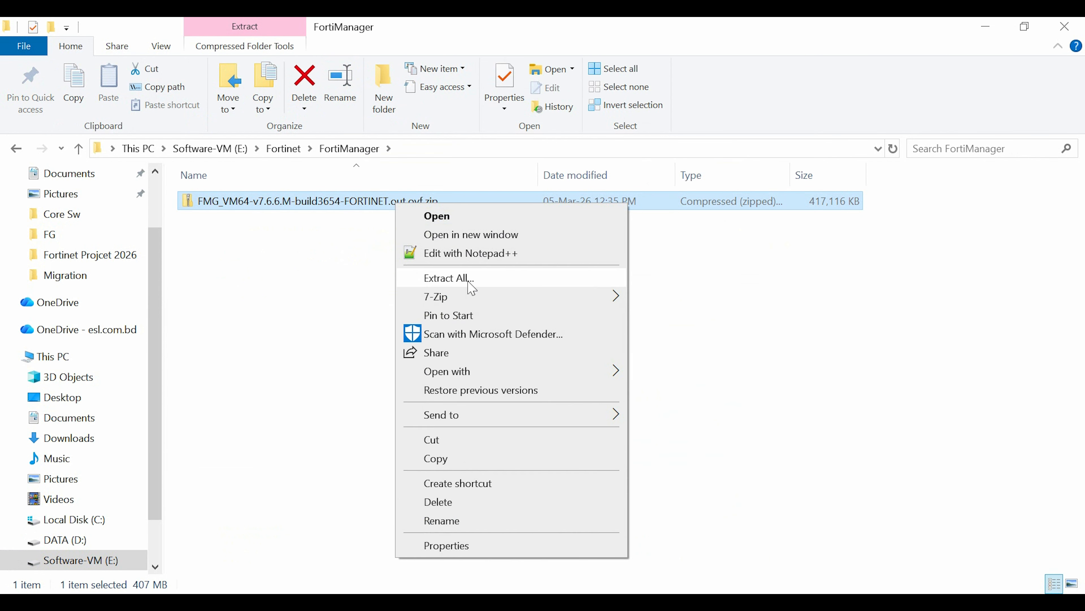
pyautogui.click(470, 283)
pyautogui.click(685, 489)
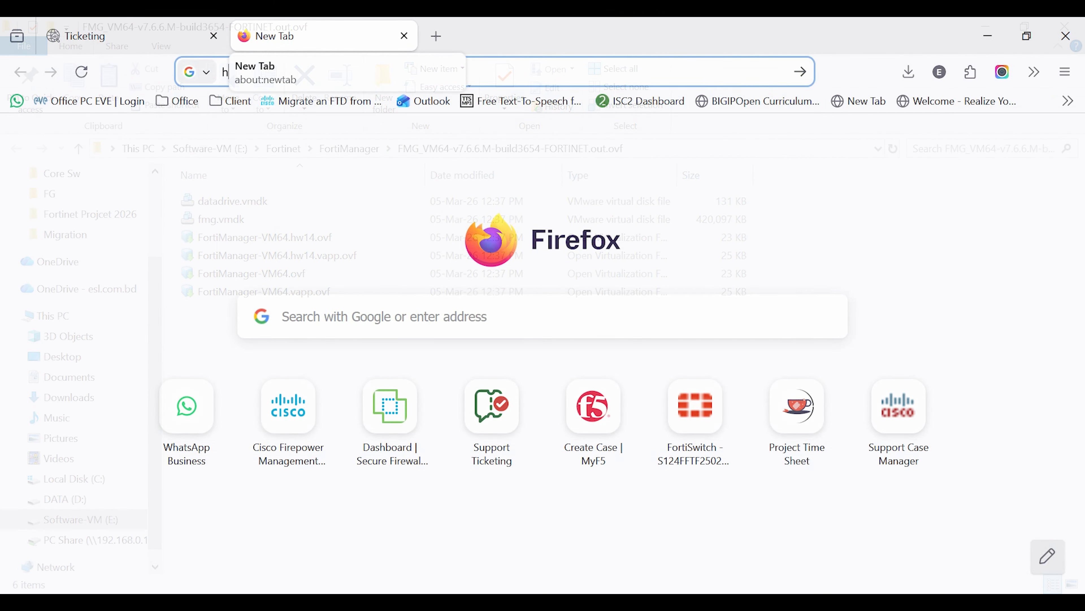
# - Open the VMware ESXi web interface at 192.168.200.51 in a new browser tab and log in
pyautogui.write('htt')
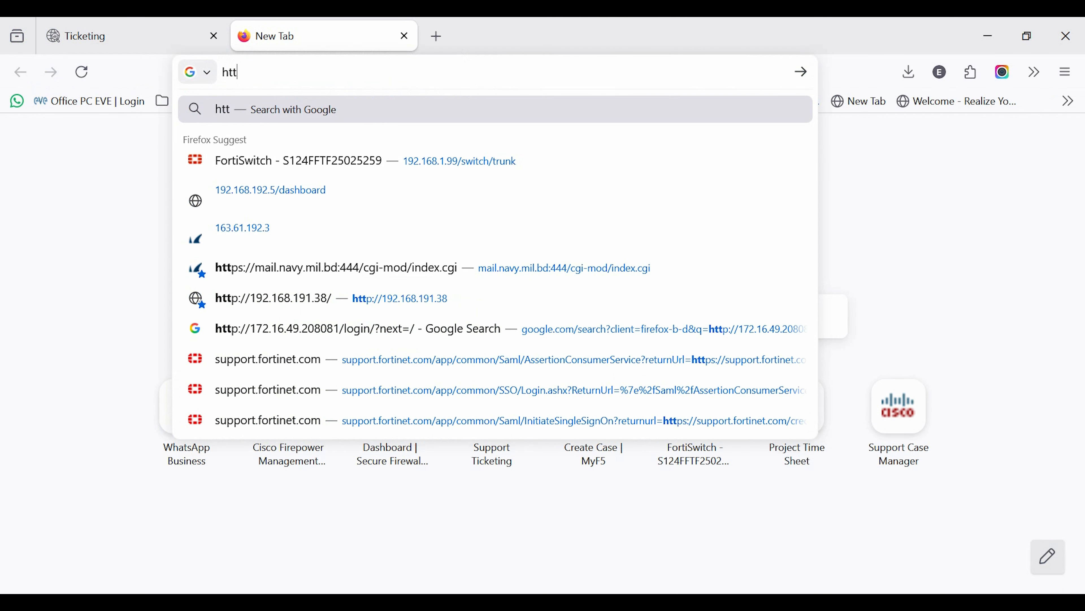
pyautogui.write('ps:/')
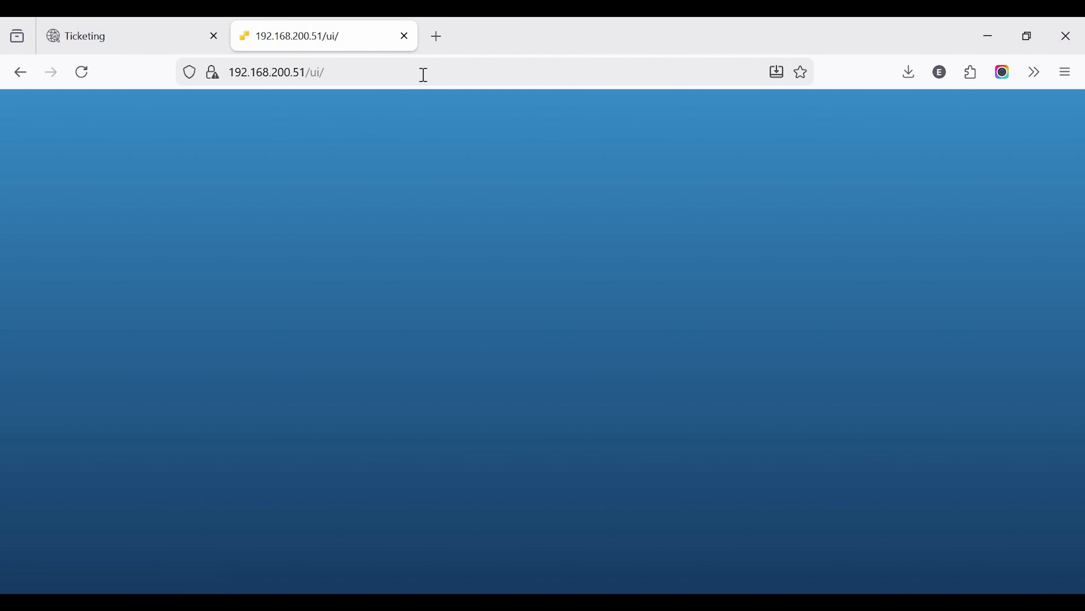
pyautogui.click(267, 461)
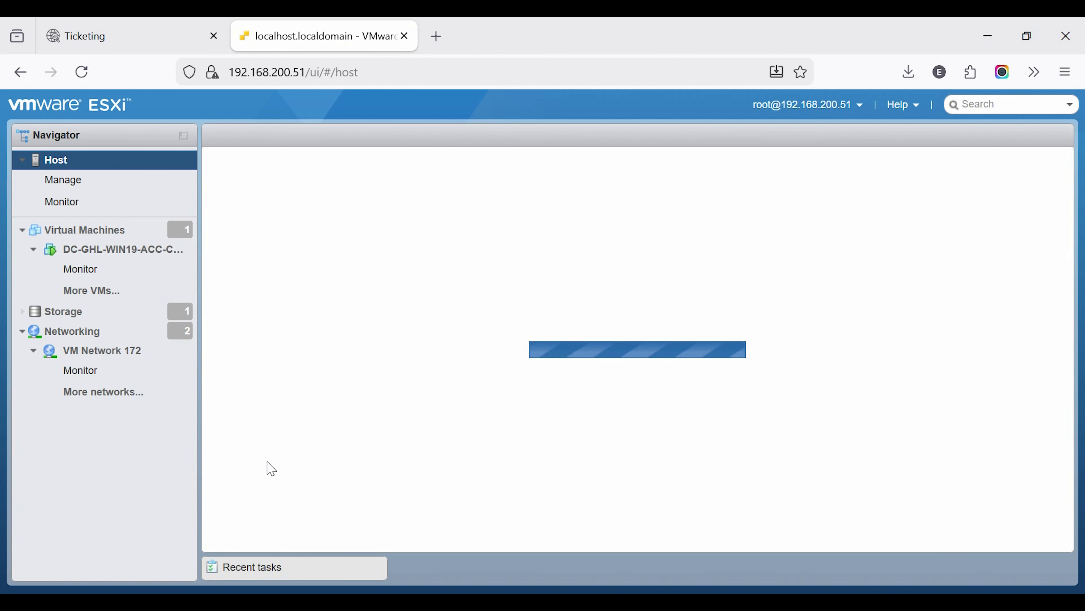
# - Review the host's port groups and the details of VM Network 200, and return to the host overview
pyautogui.click(122, 331)
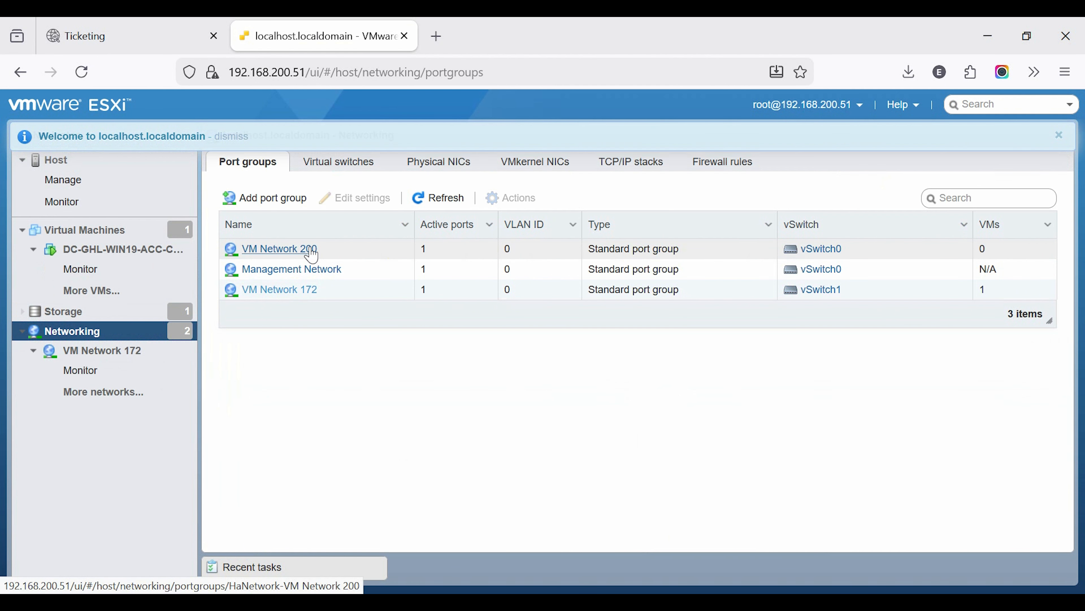
pyautogui.click(311, 255)
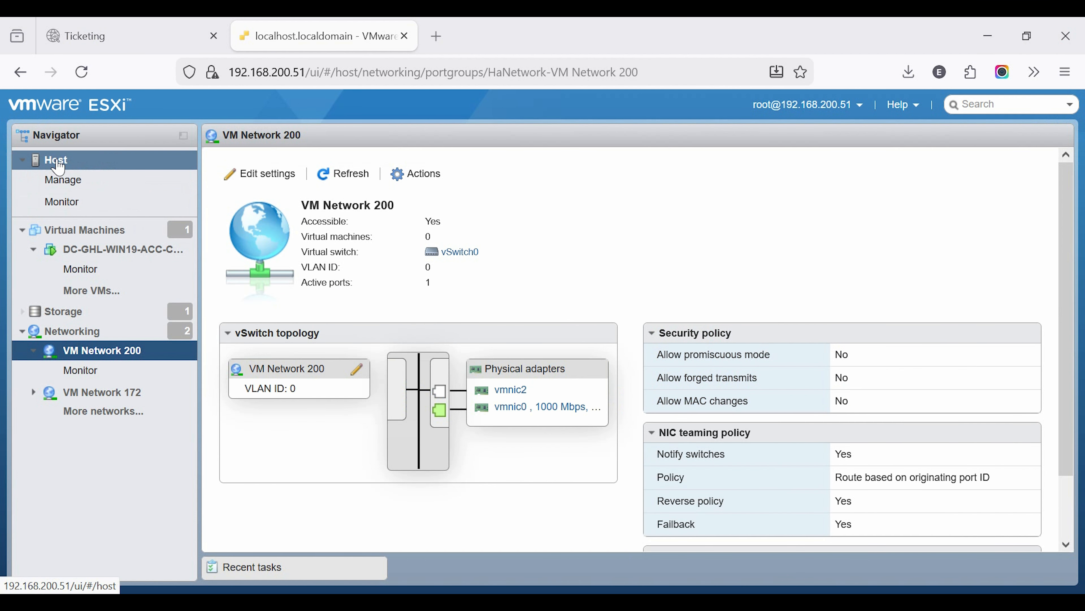
pyautogui.click(71, 163)
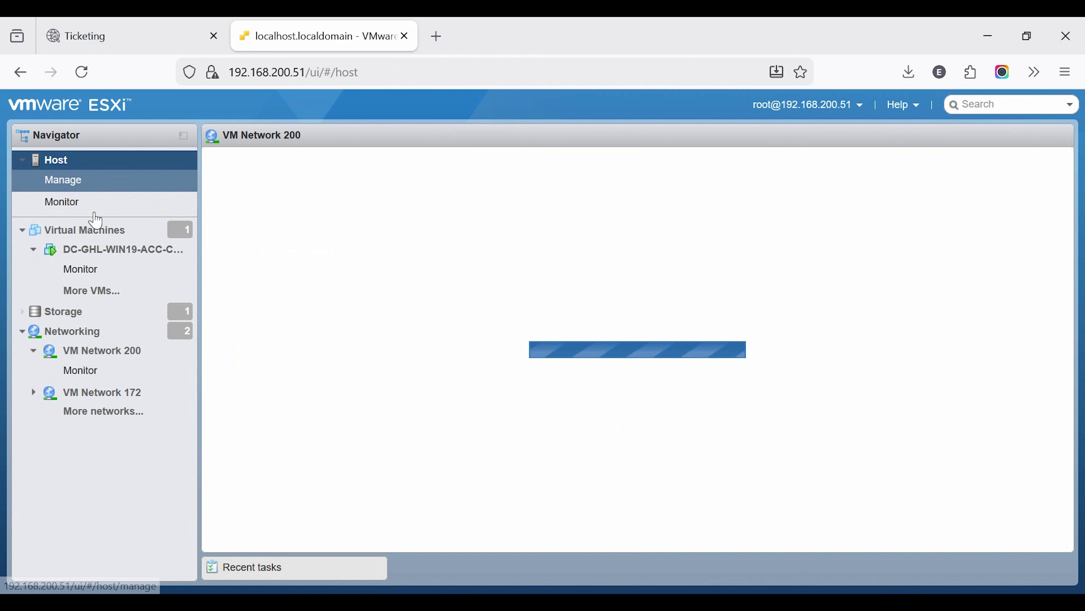
# - Start creating a virtual machine on the ESXi host by deploying it from an OVF or OVA file
pyautogui.click(102, 234)
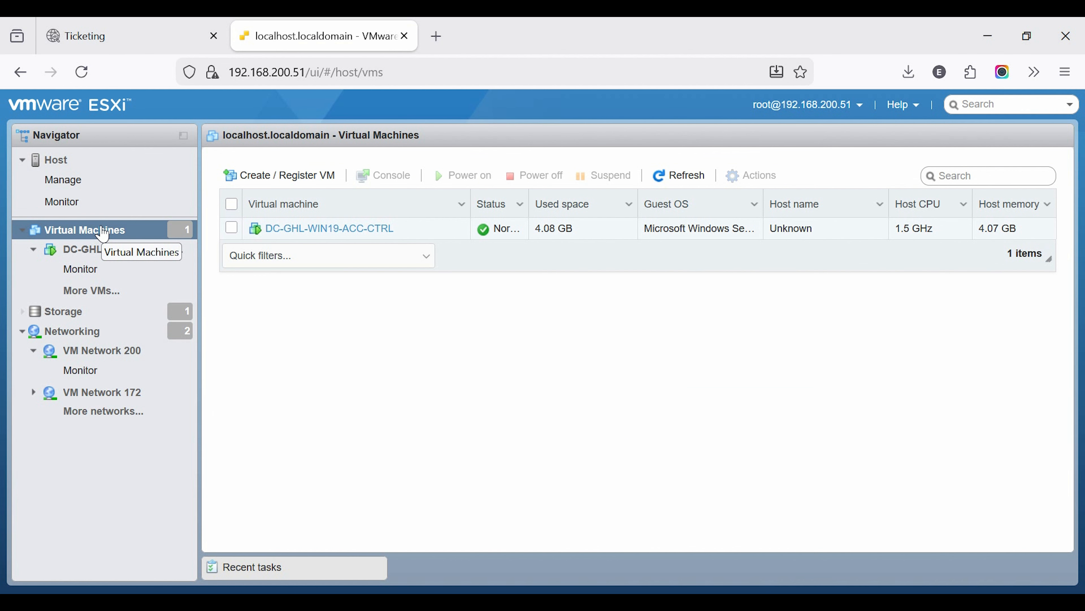
pyautogui.click(272, 180)
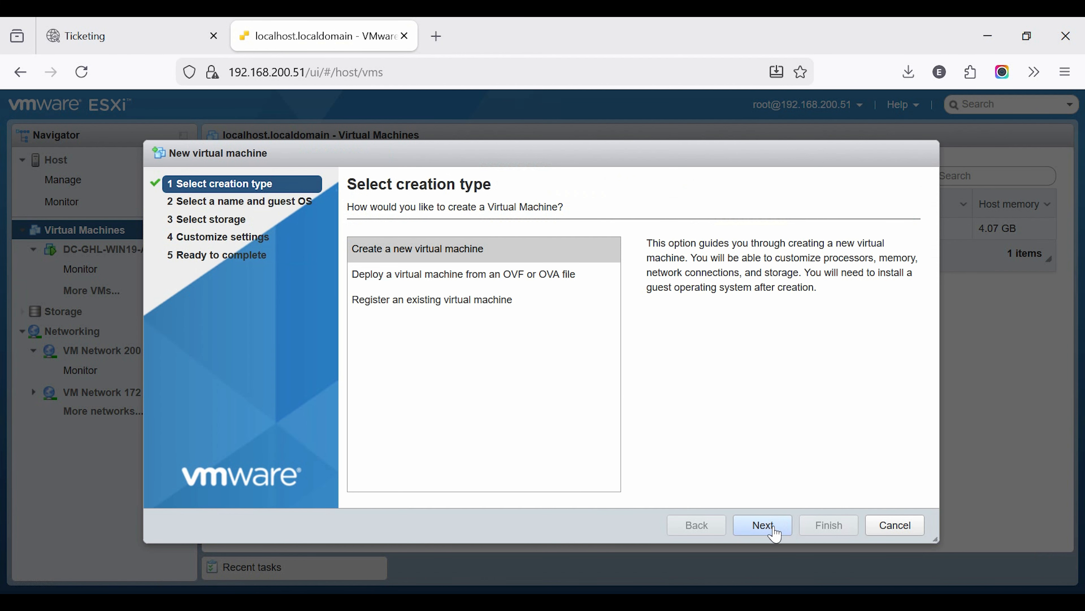
pyautogui.click(548, 282)
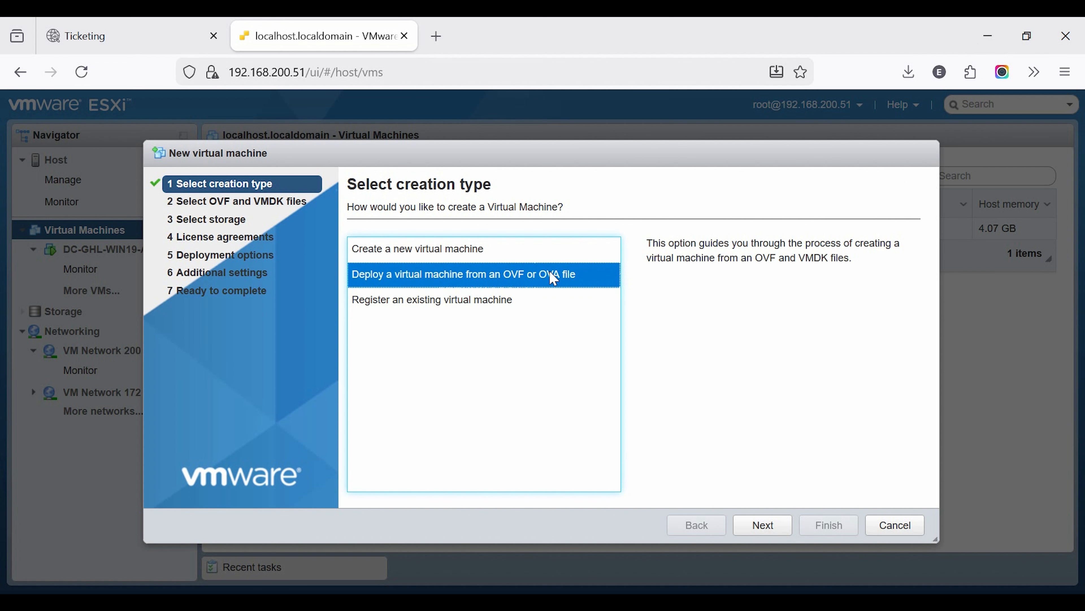
pyautogui.click(769, 528)
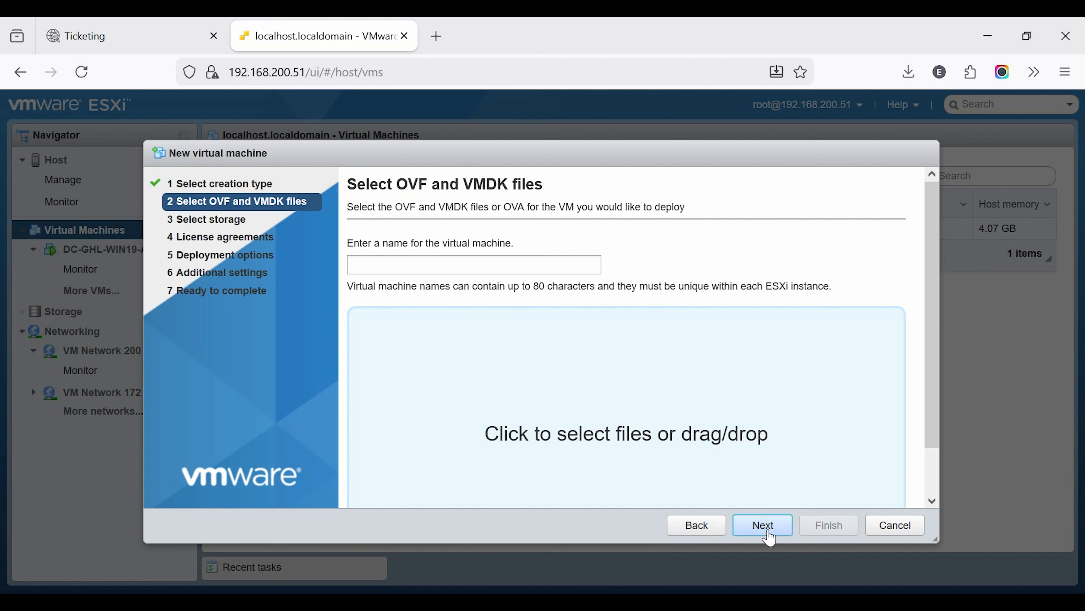
# - Name the virtual machine DC-GHL-FGM-01 and browse to the extracted FMG_VM64-v7.6.6.M-build3654-FORTINET.out.ovf folder for its files
pyautogui.click(468, 267)
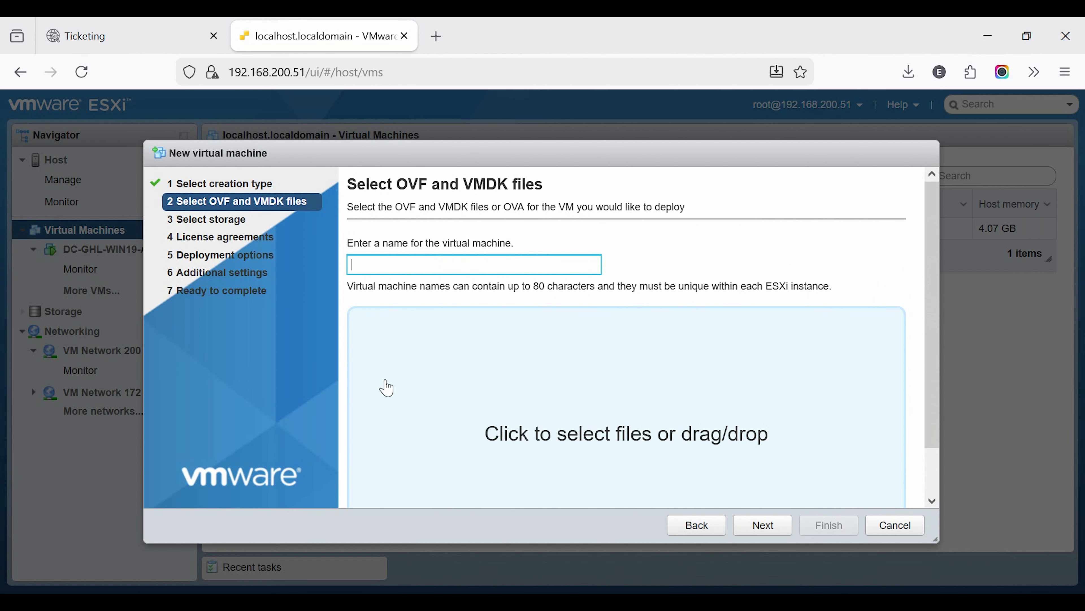
pyautogui.write('DC-GHL-FGM-01')
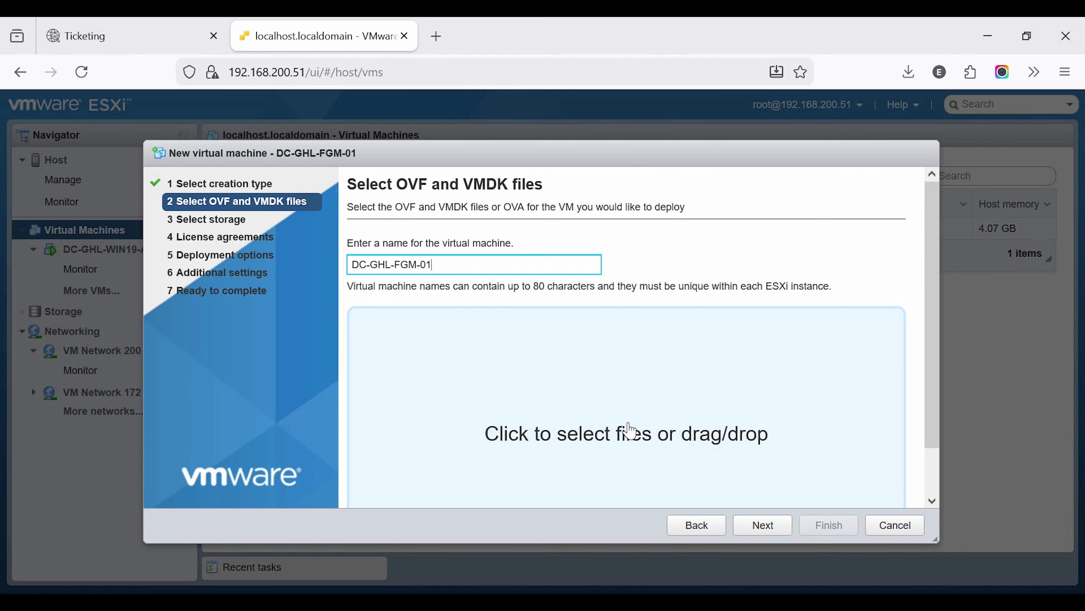
pyautogui.click(584, 443)
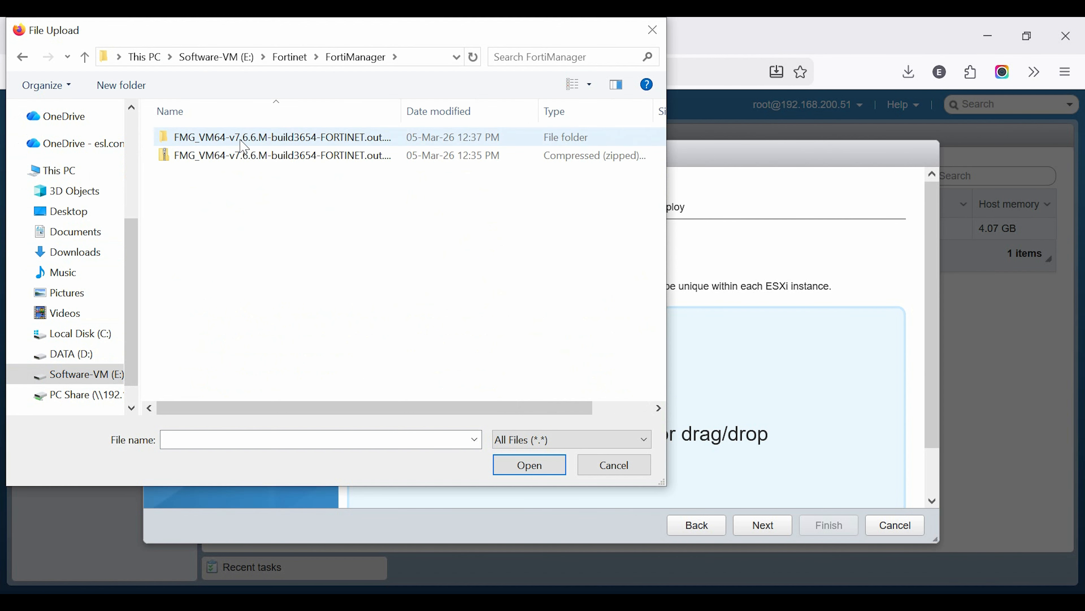
pyautogui.doubleClick(239, 140)
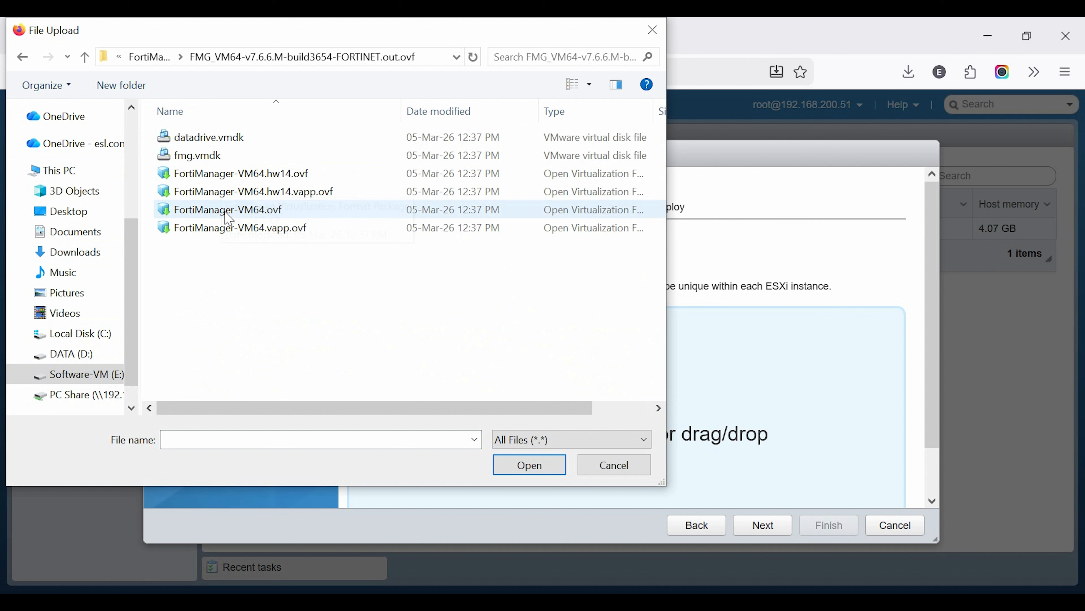
pyautogui.click(257, 213)
pyautogui.keyDown('shift'); pyautogui.click(205, 155); pyautogui.keyUp('shift')
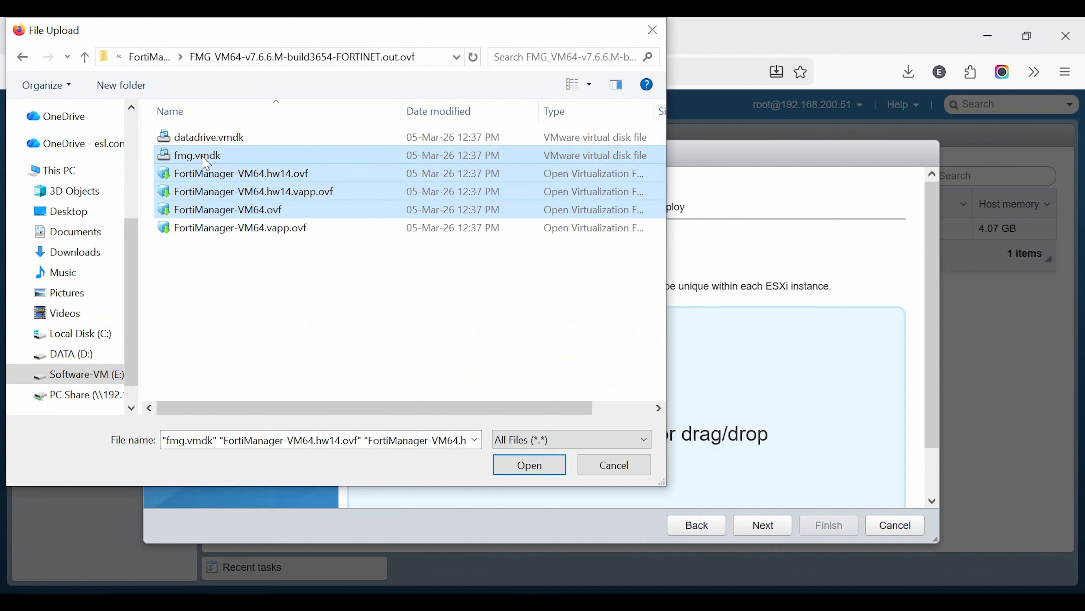
pyautogui.keyDown('shift'); pyautogui.click(213, 138); pyautogui.keyUp('shift')
pyautogui.click(256, 174)
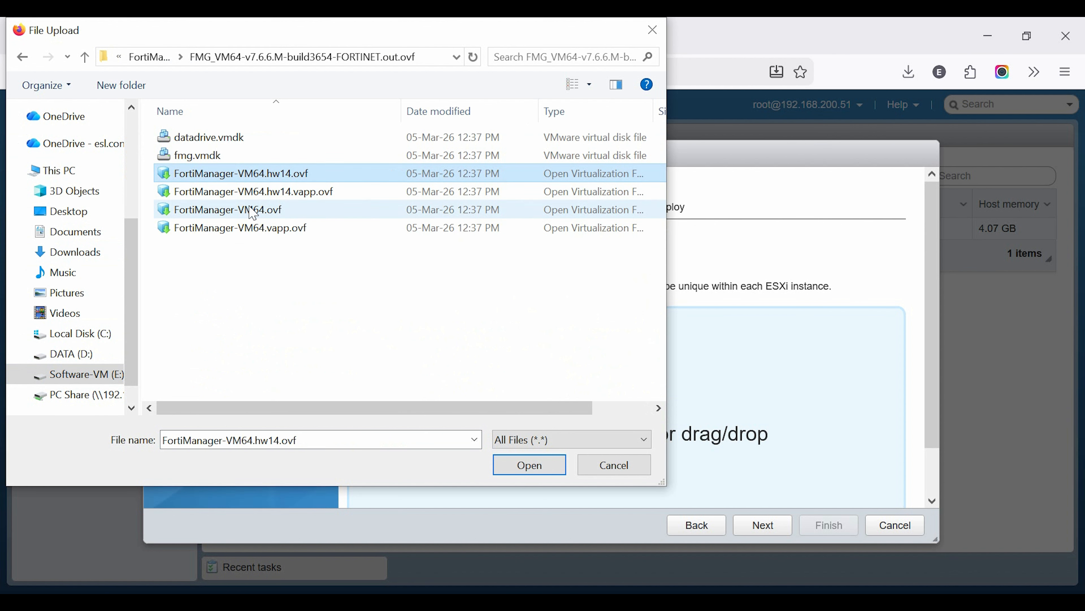
# - Add FortiManager-VM64.ovf, fmg.vmdk and datadrive.vmdk as the deployment files and proceed to storage selection
pyautogui.click(258, 209)
pyautogui.keyDown('ctrl'); pyautogui.click(221, 157); pyautogui.keyUp('ctrl')
pyautogui.keyDown('ctrl'); pyautogui.click(222, 141); pyautogui.keyUp('ctrl')
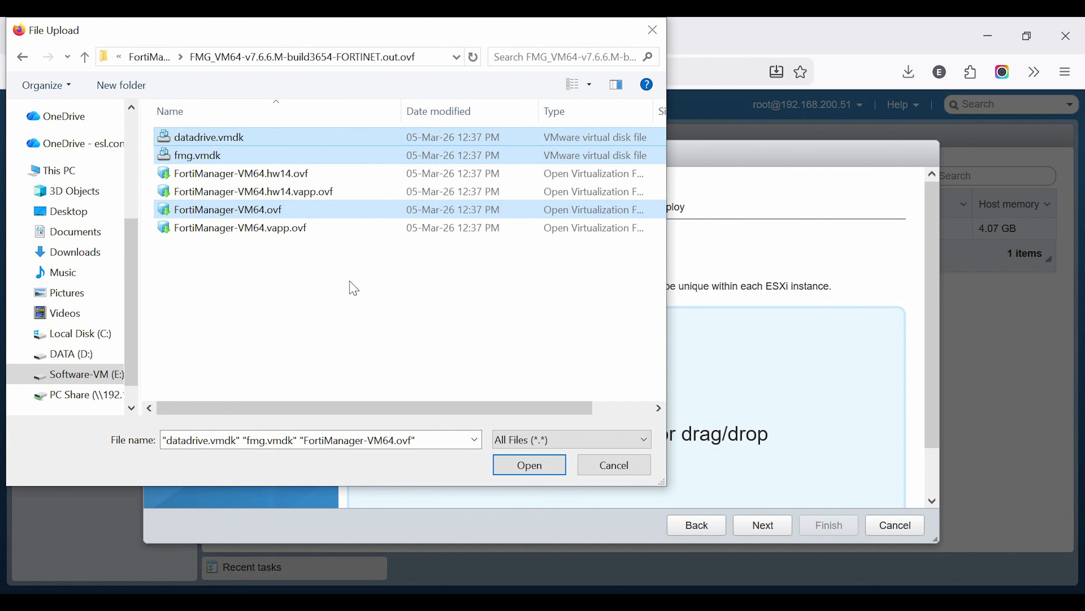
pyautogui.click(539, 473)
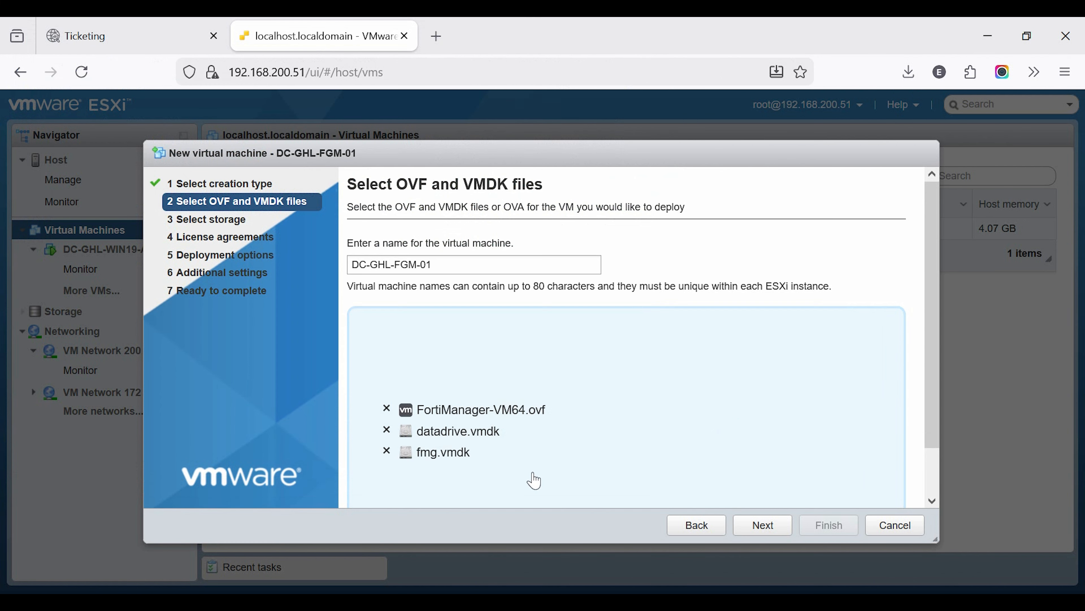
pyautogui.scroll(-2, 521, 452)
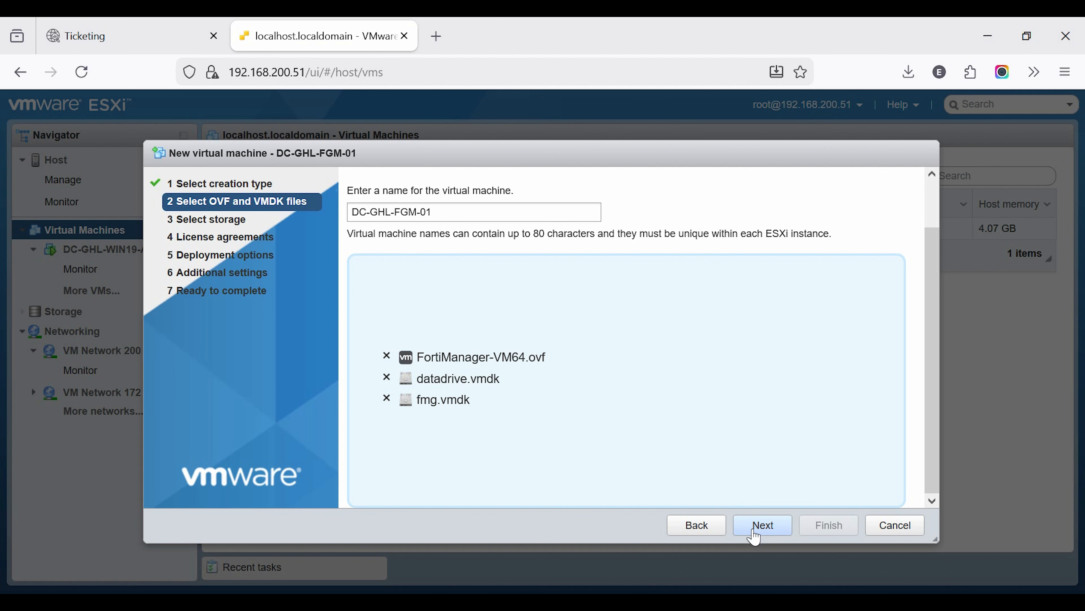
pyautogui.click(755, 530)
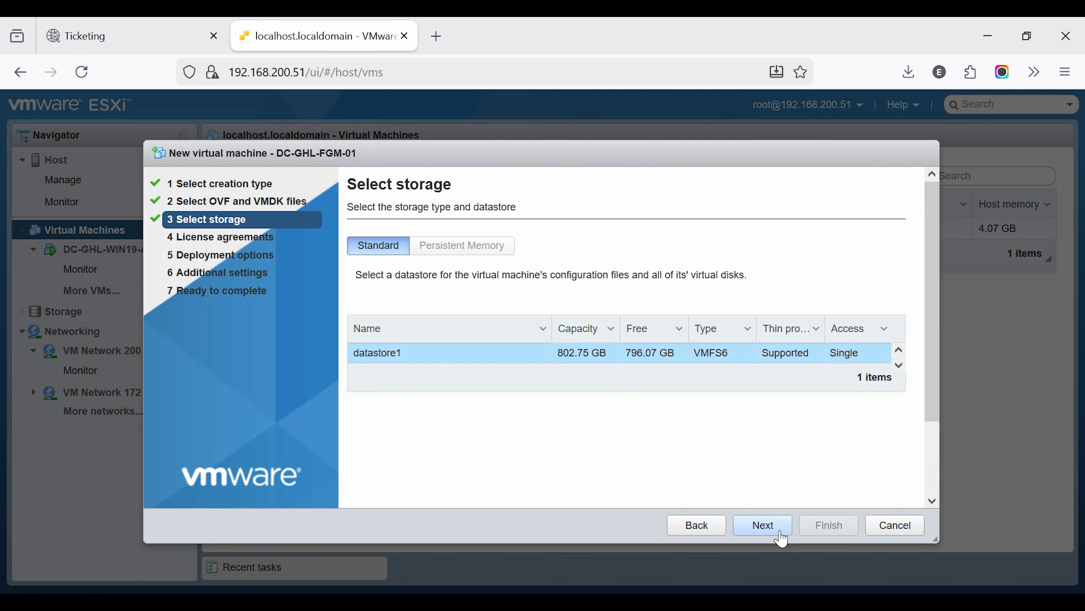
# - Keep datastore1 as the storage and accept the FortiManager end-user license agreement
pyautogui.click(761, 531)
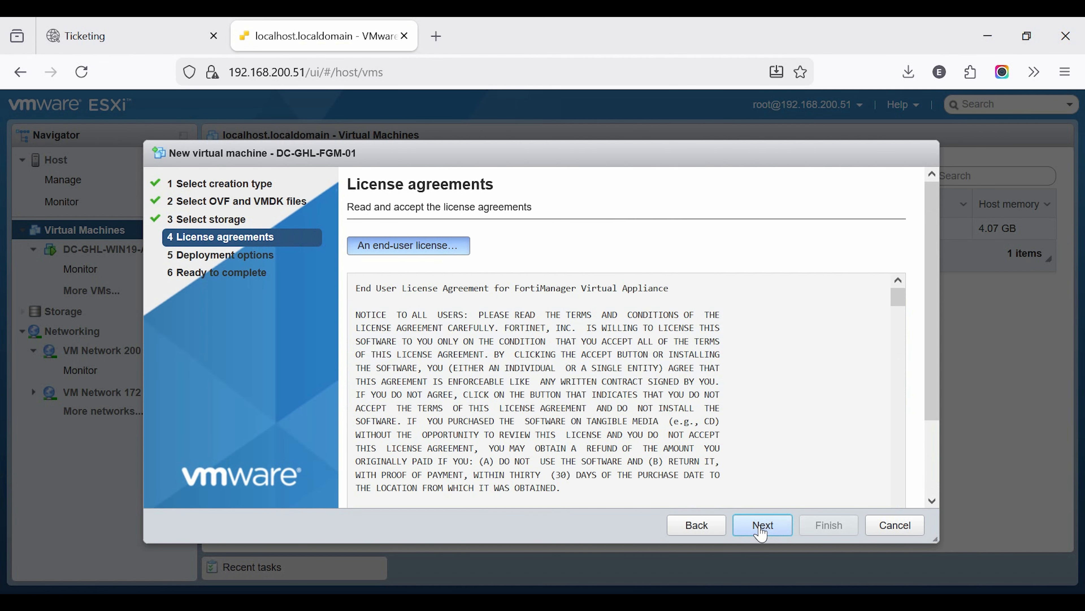
pyautogui.scroll(-10, 508, 393)
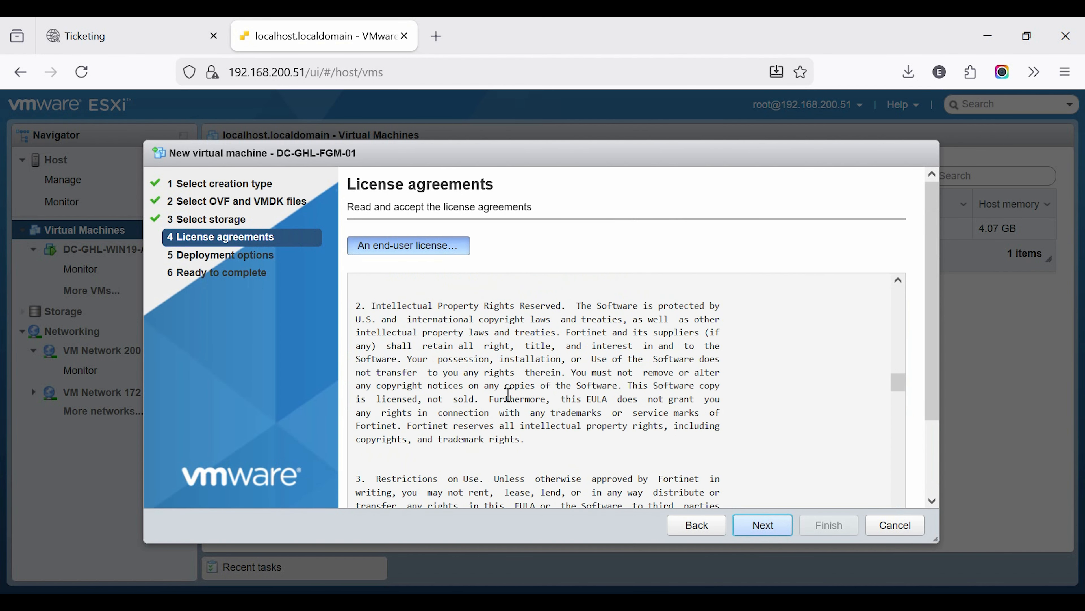
pyautogui.scroll(-15, 507, 393)
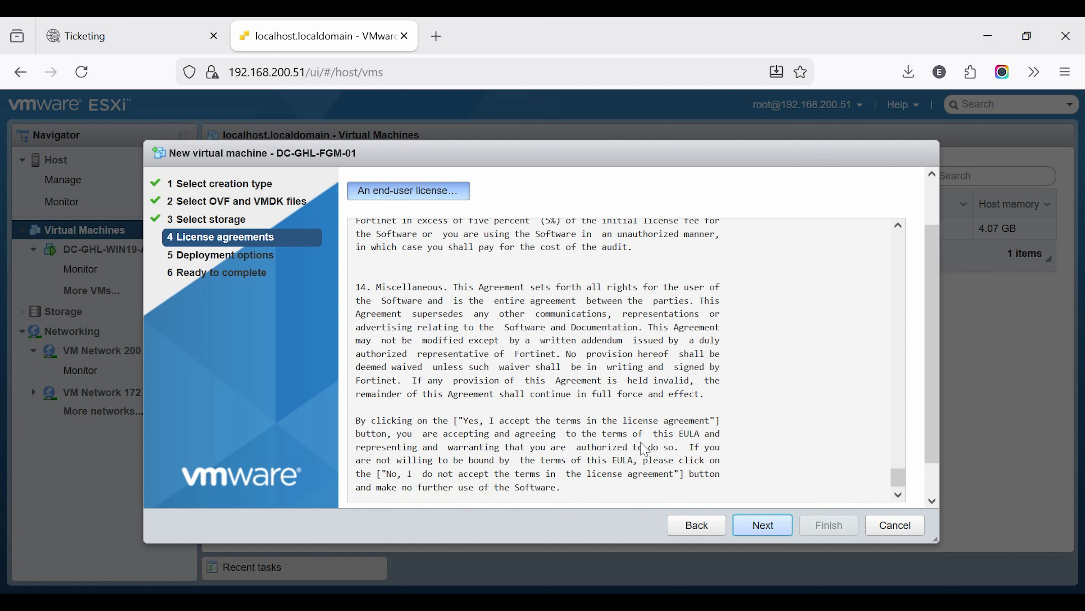
pyautogui.scroll(-2, 726, 440)
pyautogui.click(884, 490)
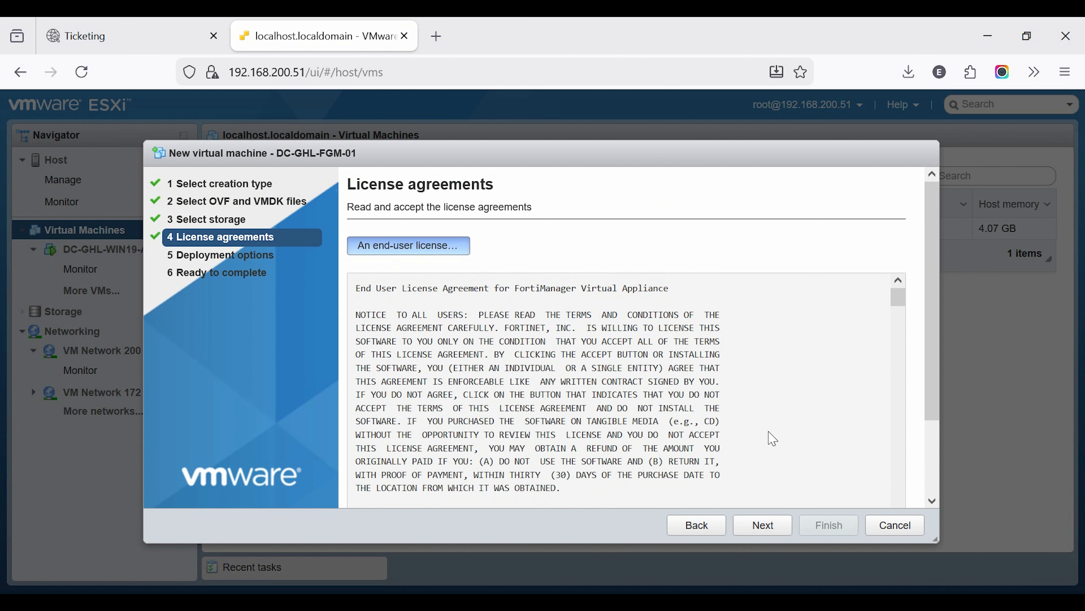
pyautogui.click(764, 525)
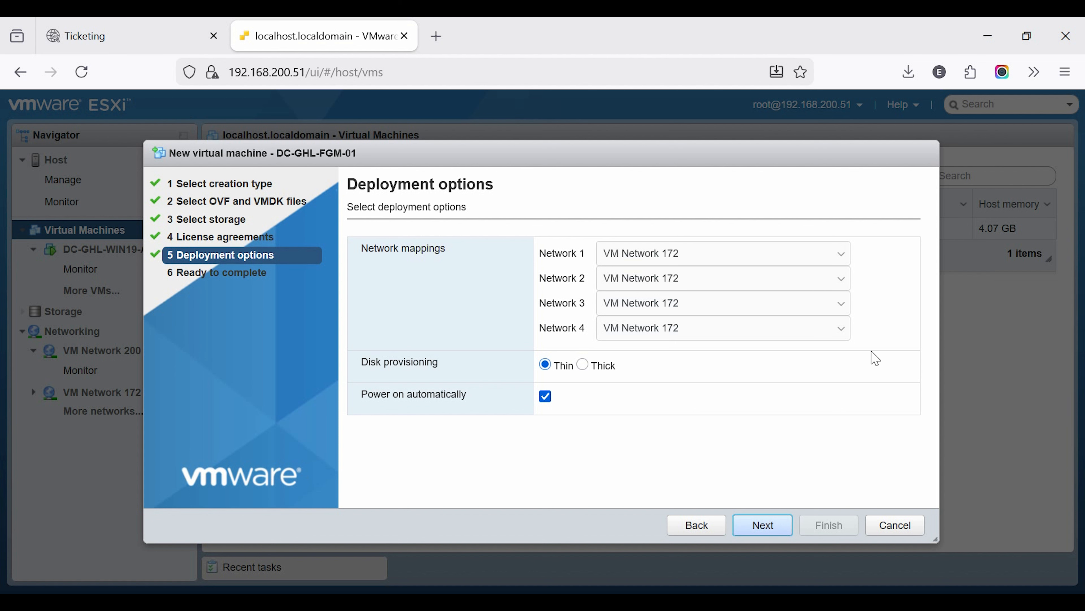
# - Map Network 1, Network 2, Network 3 and Network 4 to VM Network 200
pyautogui.click(840, 257)
pyautogui.click(792, 296)
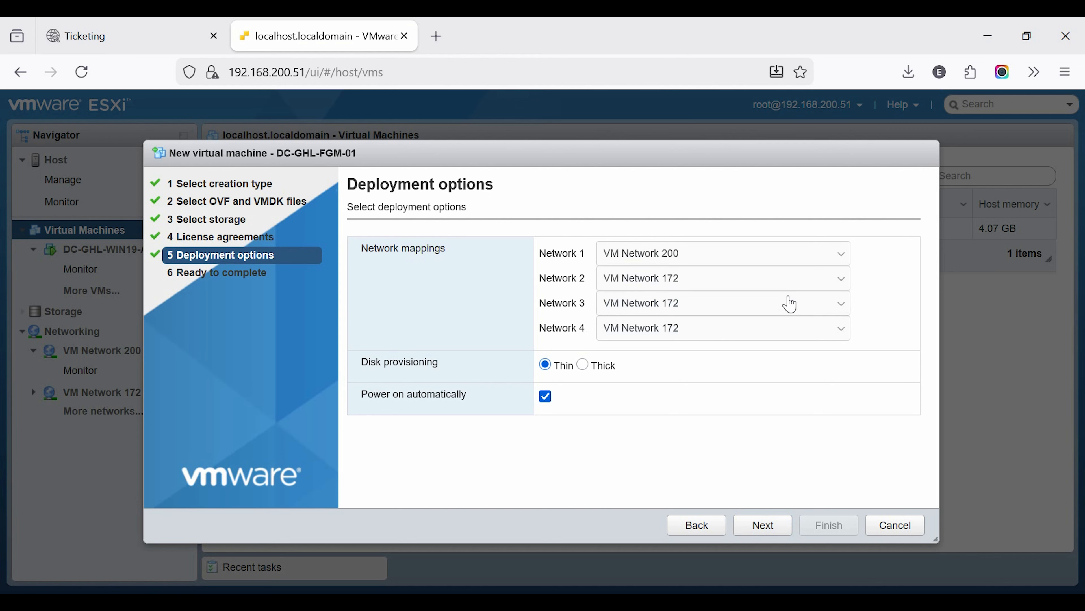
pyautogui.click(840, 302)
pyautogui.click(773, 411)
pyautogui.click(689, 308)
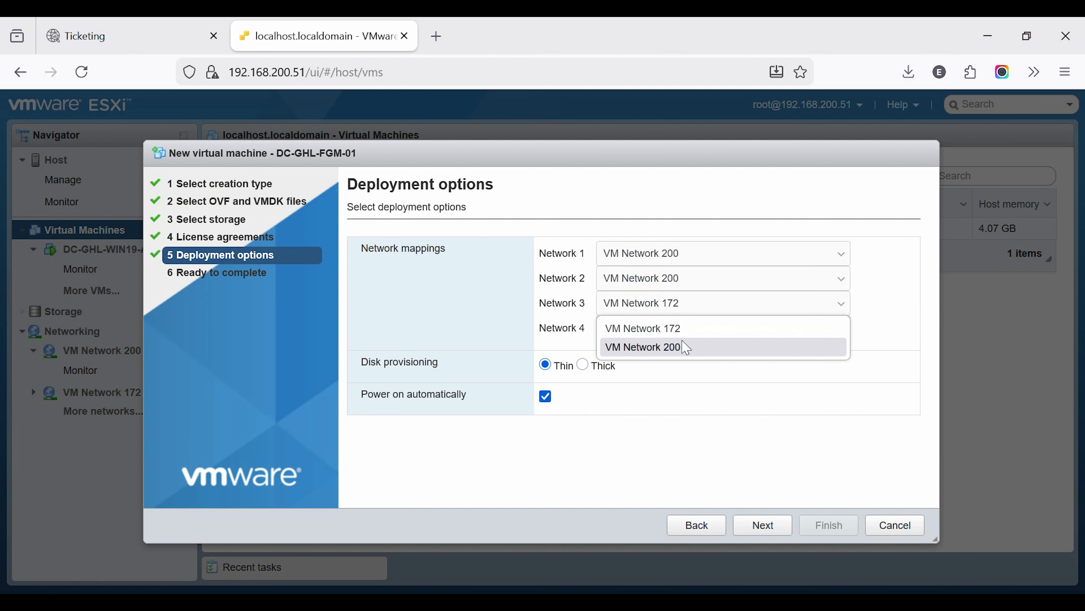
pyautogui.click(686, 347)
pyautogui.click(673, 328)
pyautogui.click(688, 369)
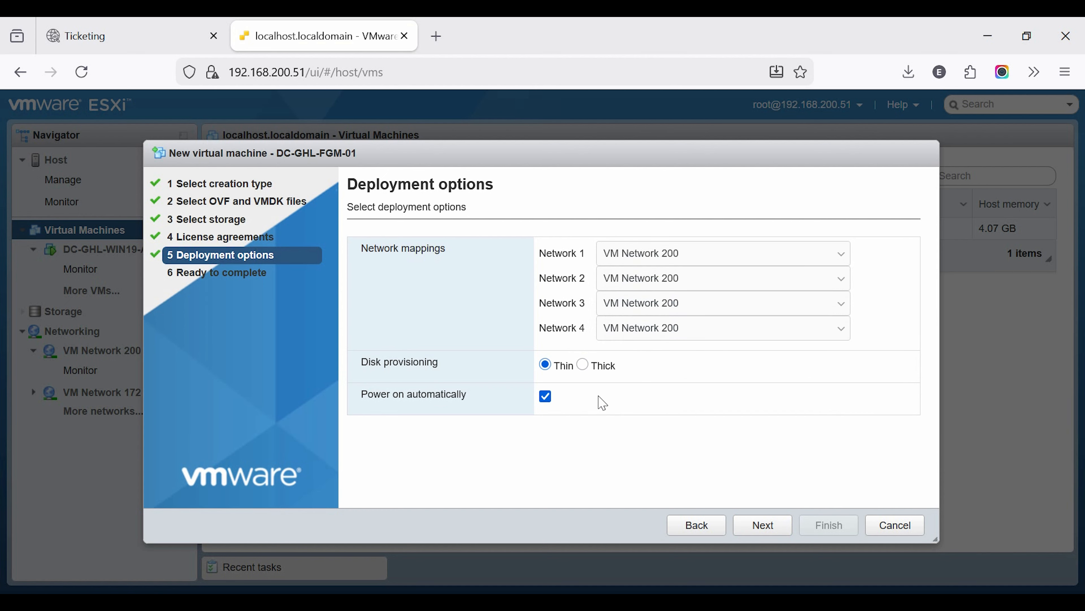
# - Keep thin disk provisioning and automatic power-on, review the summary, and finish the wizard to deploy the virtual machine
pyautogui.moveTo(357, 360); pyautogui.dragTo(453, 370)
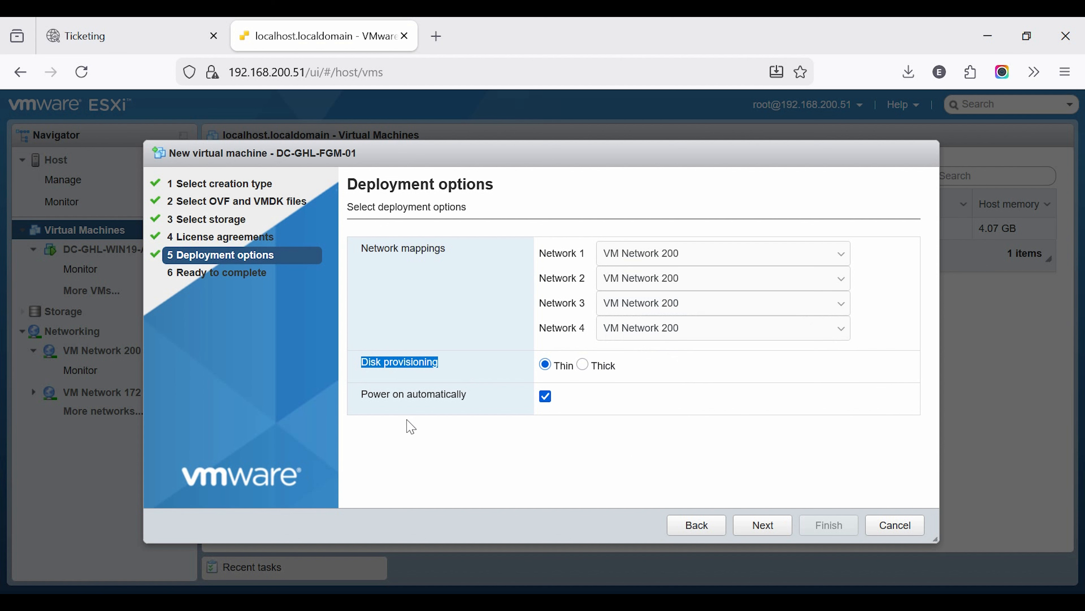
pyautogui.click(762, 525)
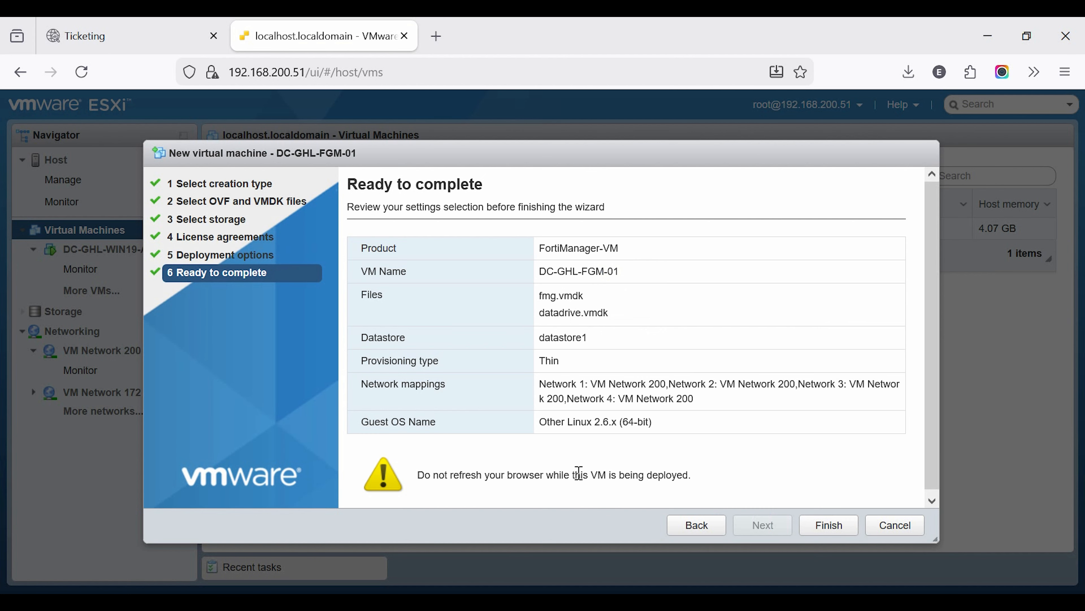
pyautogui.scroll(-1, 632, 459)
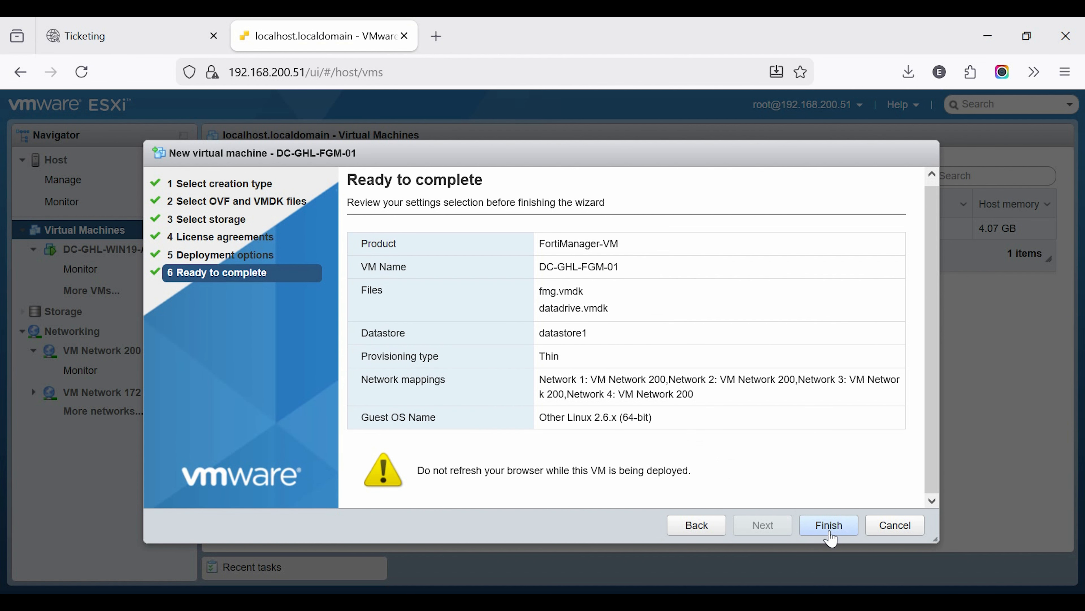
pyautogui.click(829, 534)
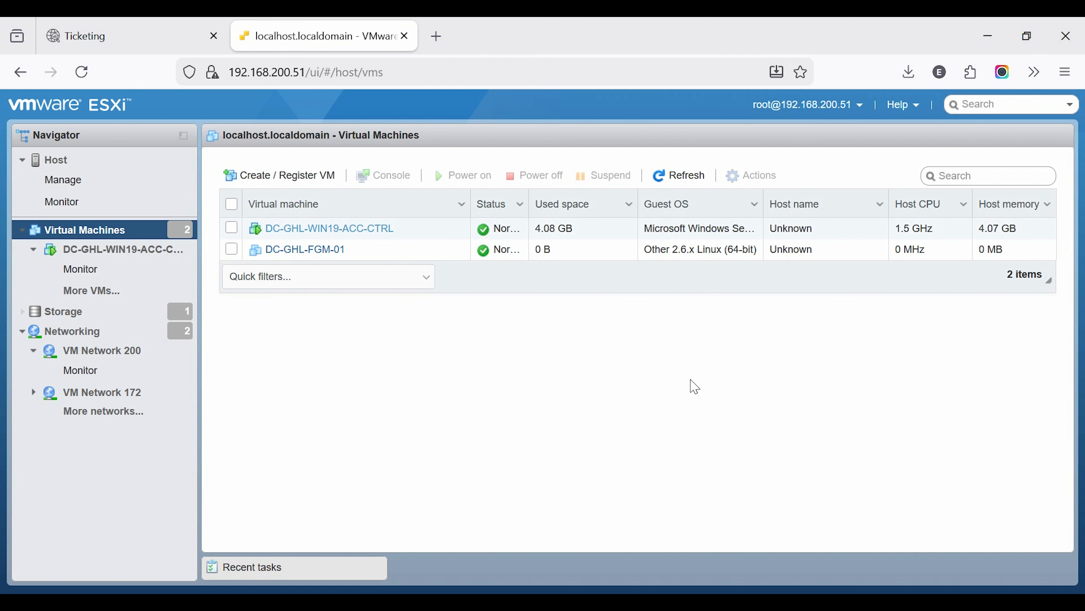
# - Check the upload and power-on tasks of DC-GHL-FGM-01 in the recent tasks list and collapse the list
pyautogui.click(306, 381)
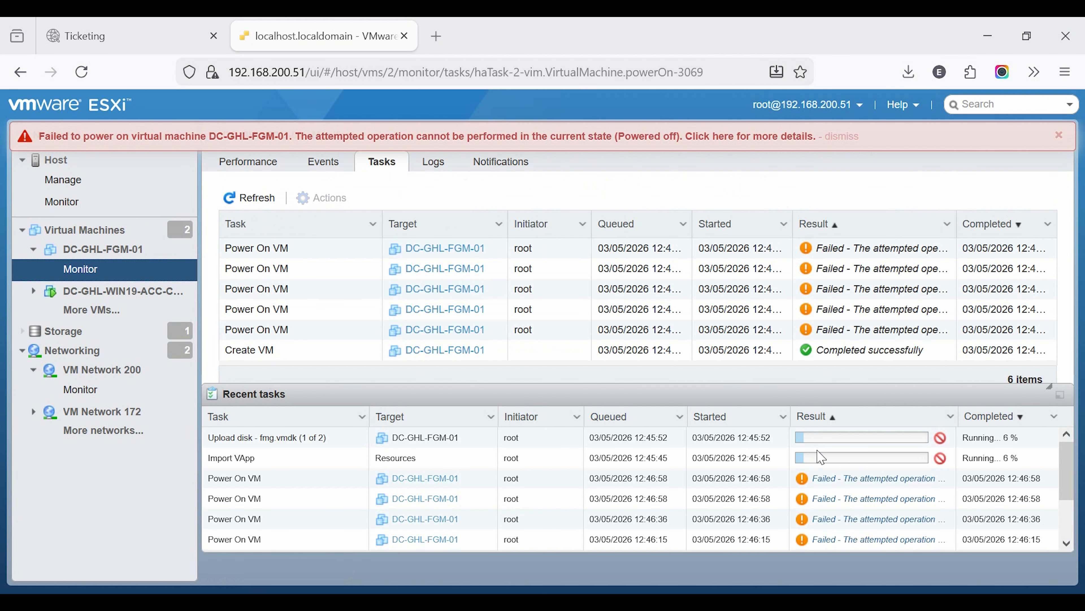
pyautogui.scroll(-3, 732, 474)
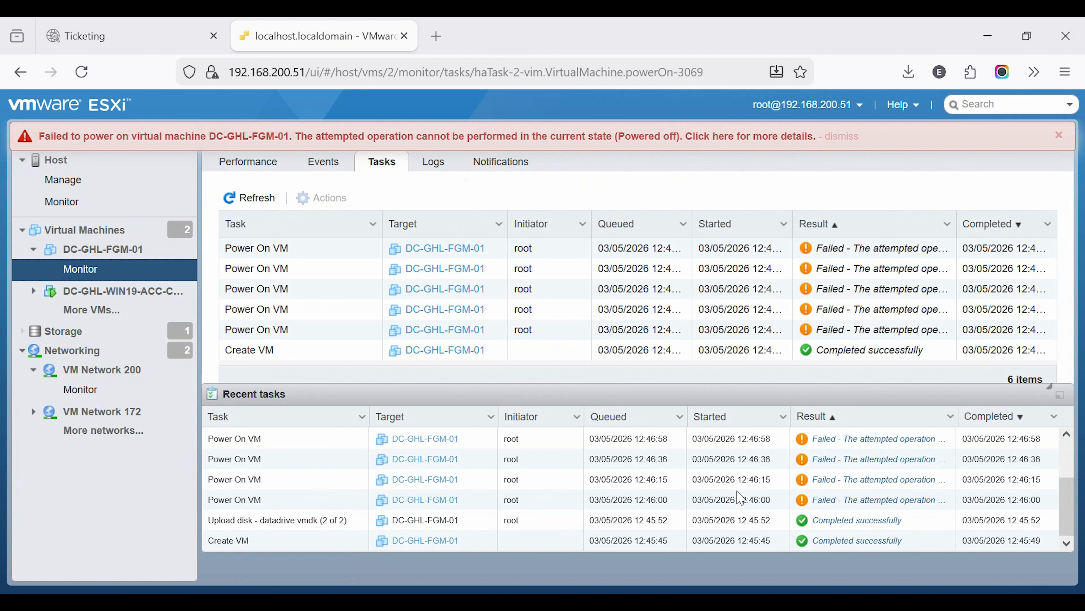
pyautogui.scroll(3, 305, 460)
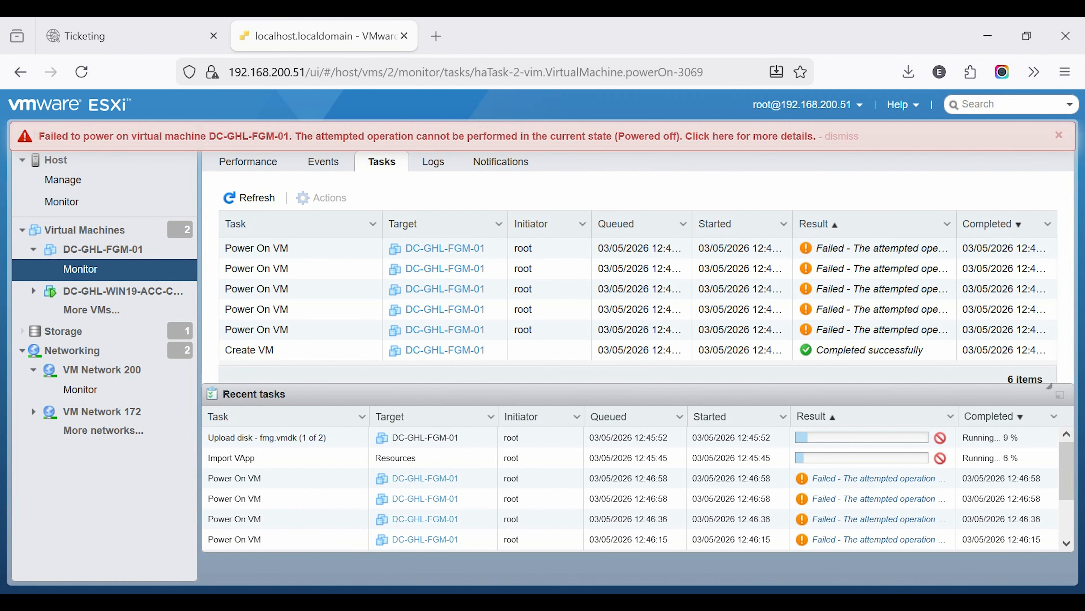
pyautogui.click(1060, 394)
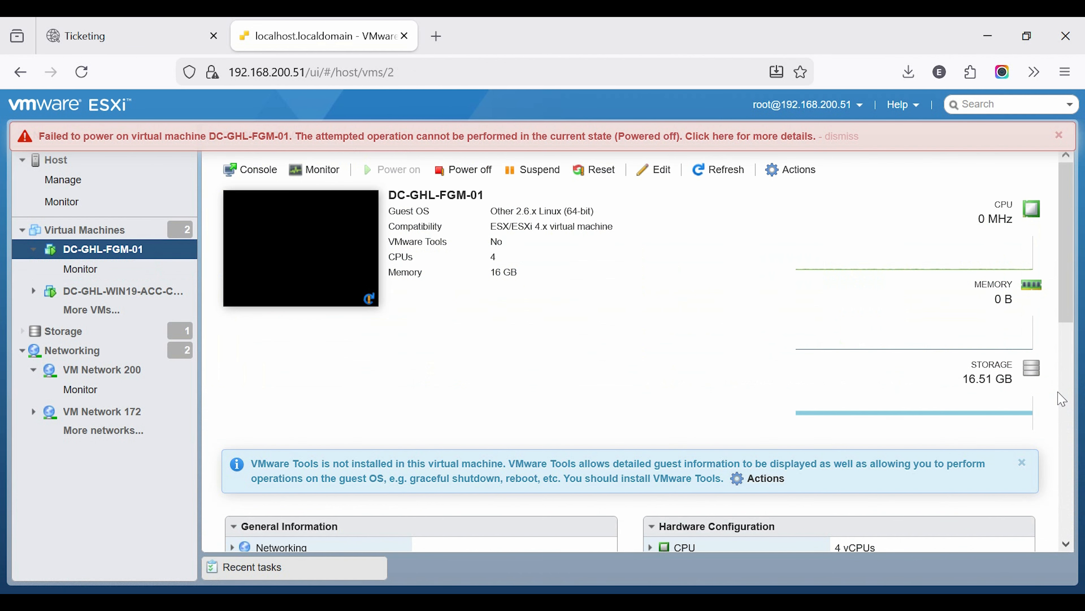
# - Review the general information, hardware configuration and resource consumption of DC-GHL-FGM-01
pyautogui.scroll(-5, 656, 409)
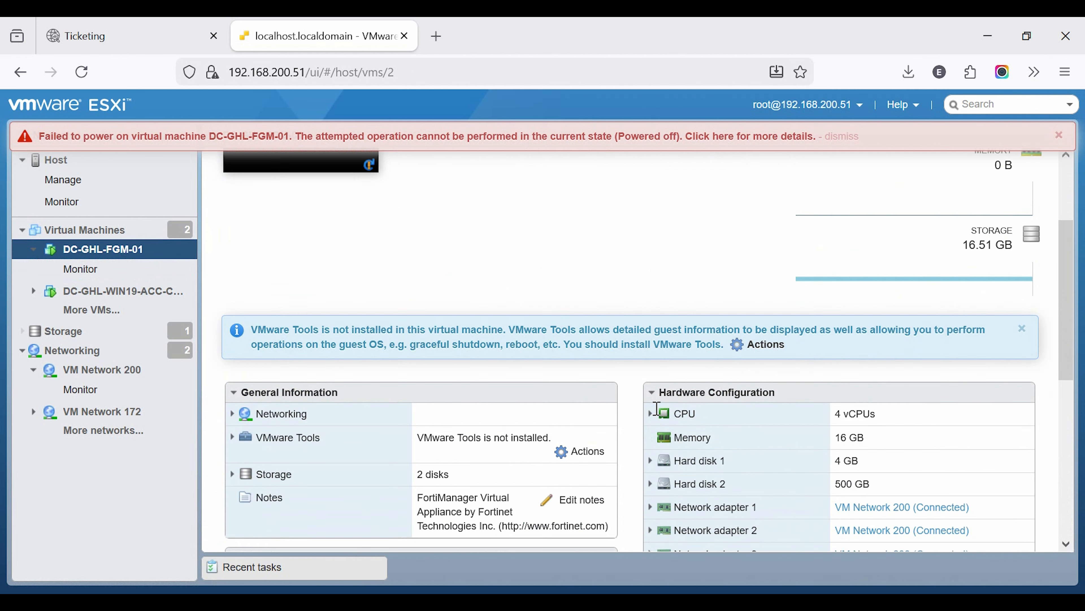
pyautogui.scroll(-13, 657, 410)
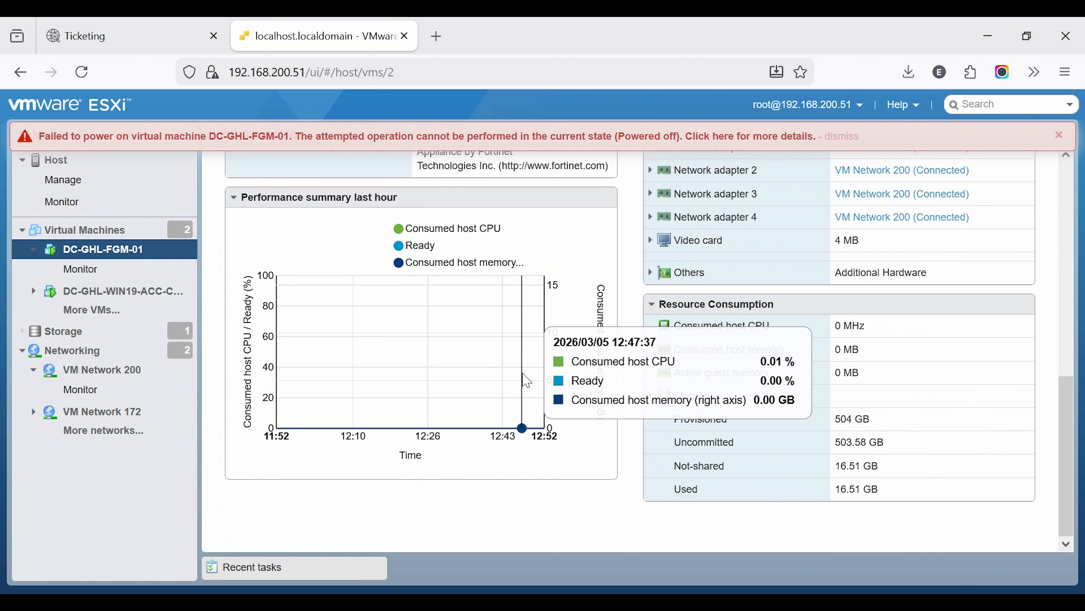
pyautogui.scroll(18, 527, 380)
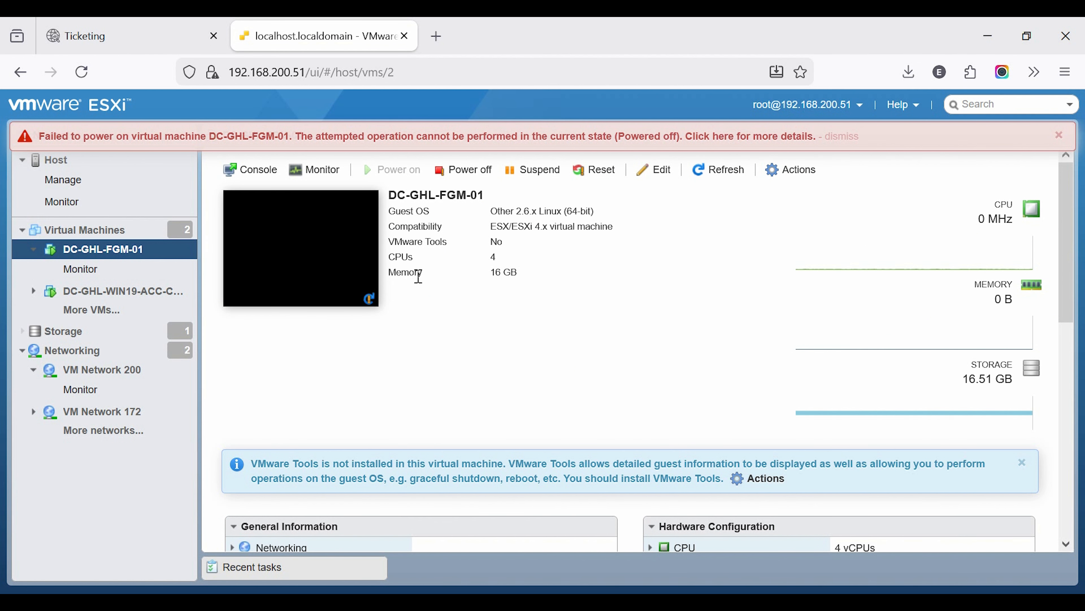
# - Open the DC-GHL-FGM-01 console and enlarge its window to fill most of the page
pyautogui.click(369, 302)
pyautogui.click(305, 241)
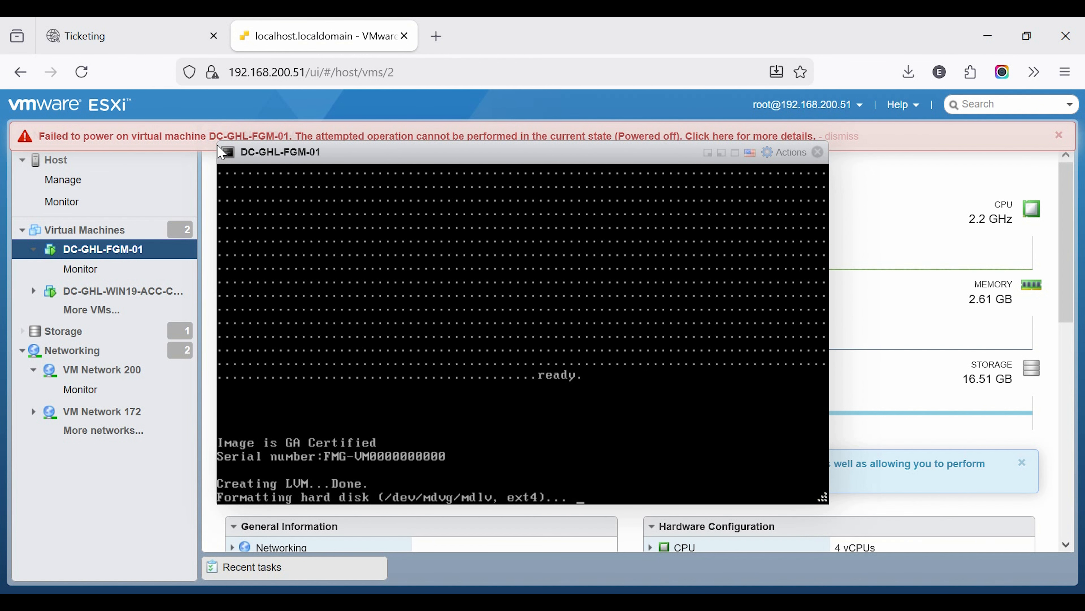
pyautogui.moveTo(225, 154); pyautogui.dragTo(151, 132)
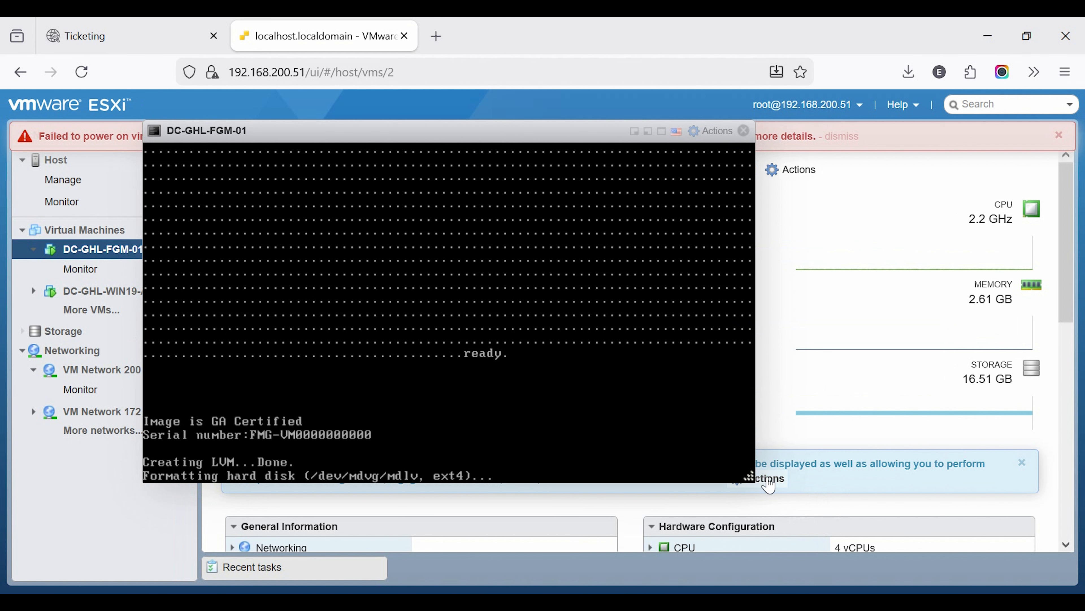
pyautogui.moveTo(749, 476); pyautogui.dragTo(1020, 580)
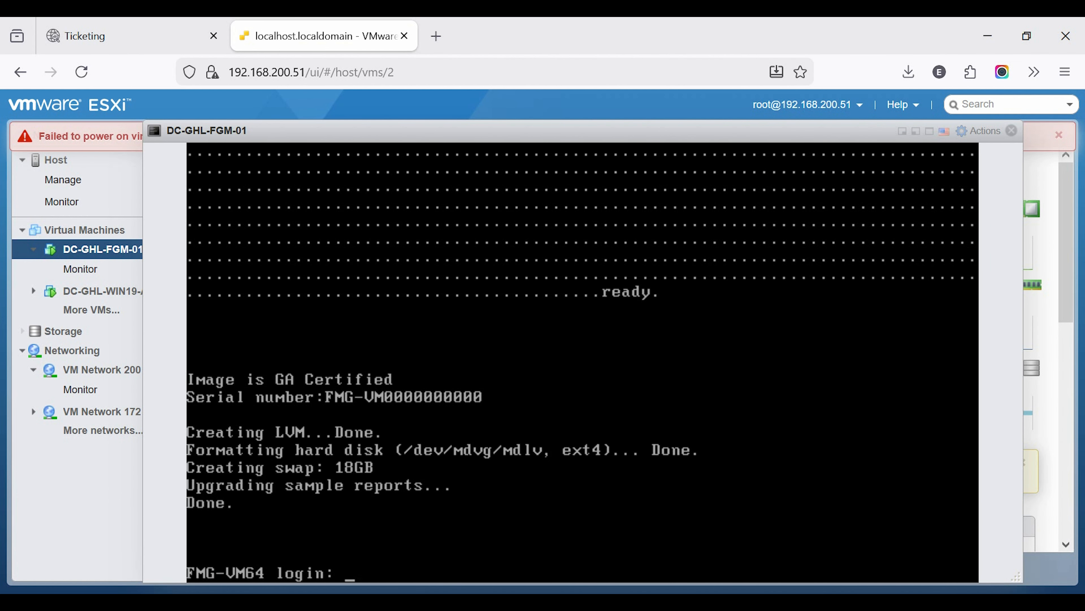
# - Log in to the FortiManager console as admin, leaving the initial password blank
pyautogui.write('d')
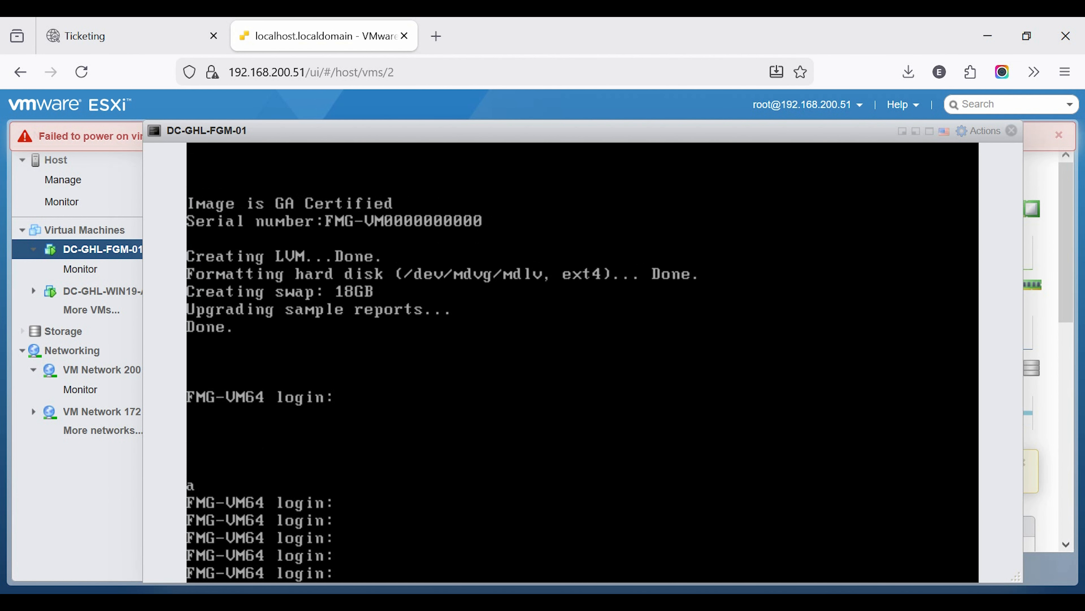
pyautogui.press('Return')
pyautogui.press('Return')
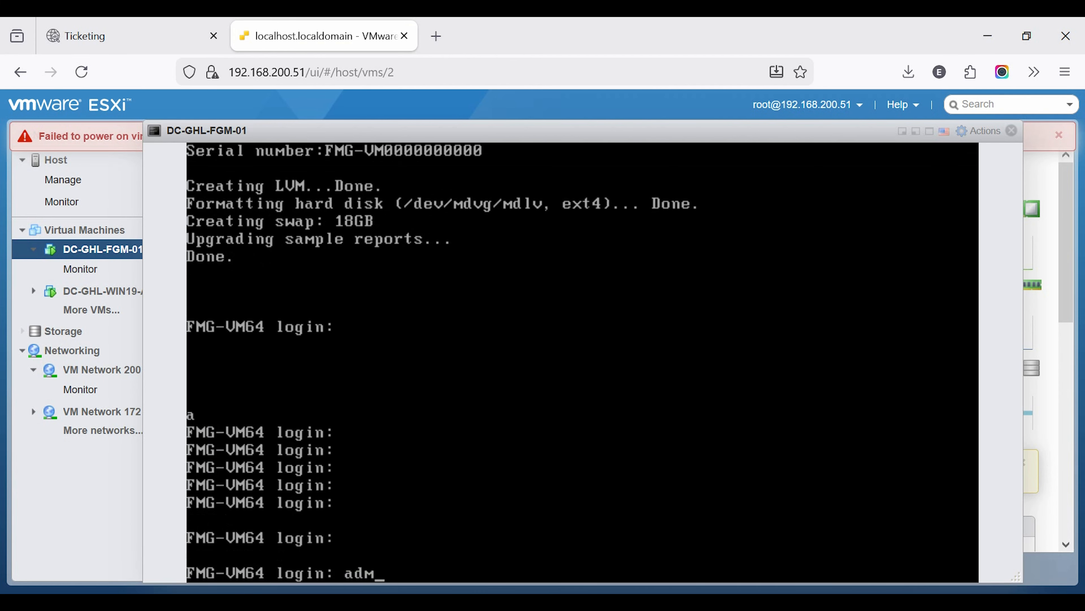
pyautogui.write('admin')
pyautogui.press('Return')
pyautogui.press('Return')
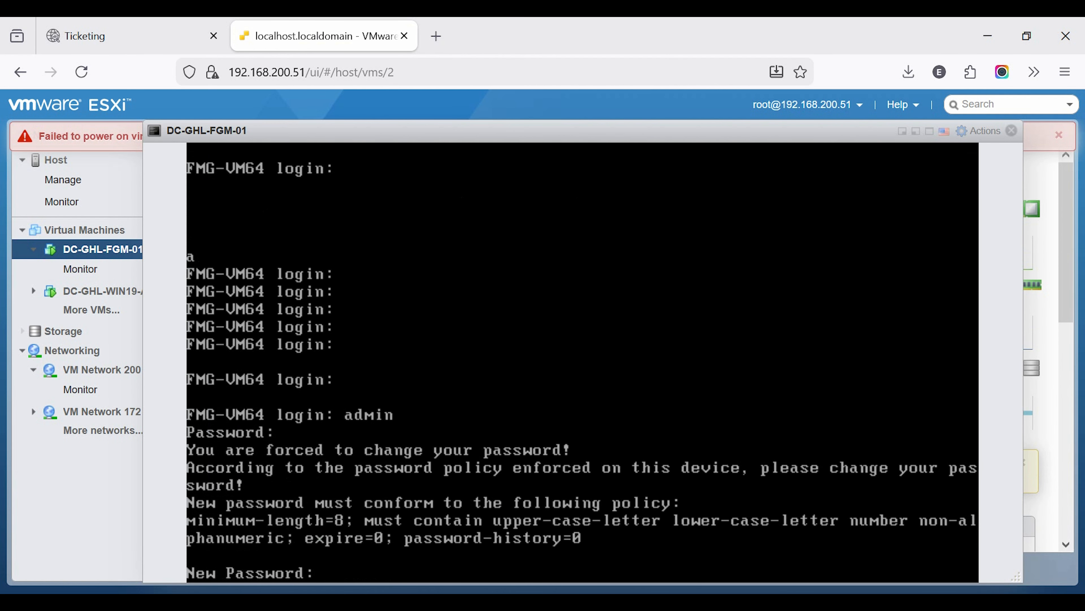
# - Enter and re-enter a new admin password that meets the policy to reach the command prompt
pyautogui.write('************')
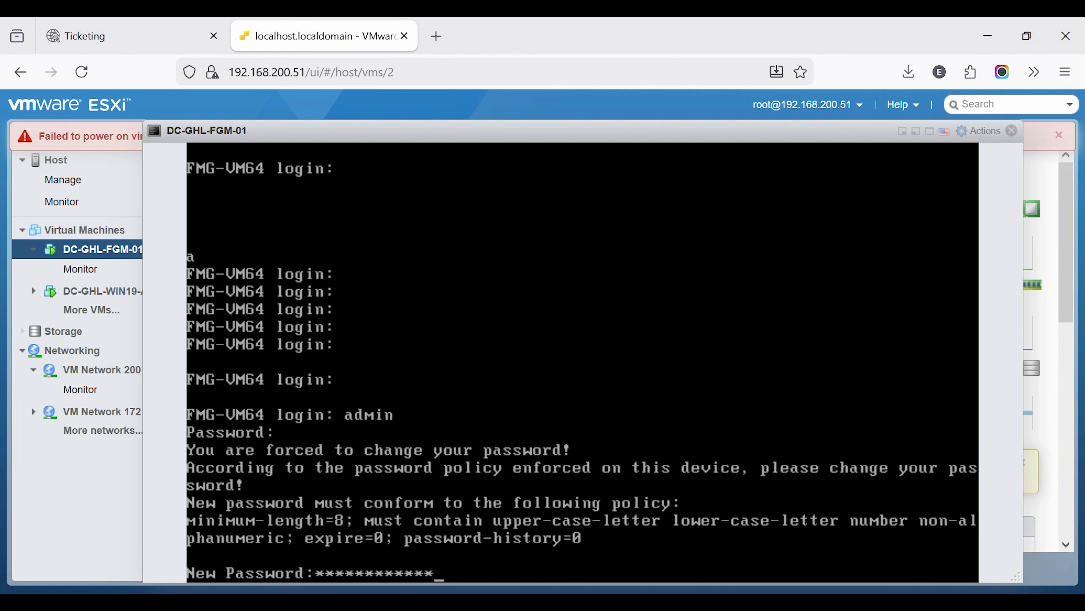
pyautogui.press('Return')
pyautogui.write('*****')
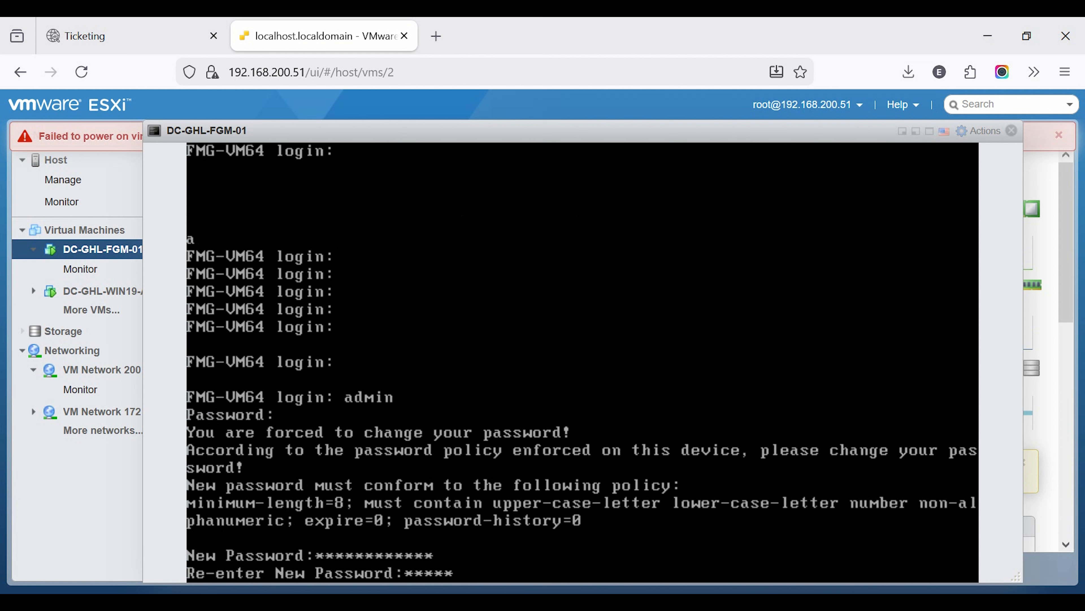
pyautogui.write('*****')
pyautogui.press('Return')
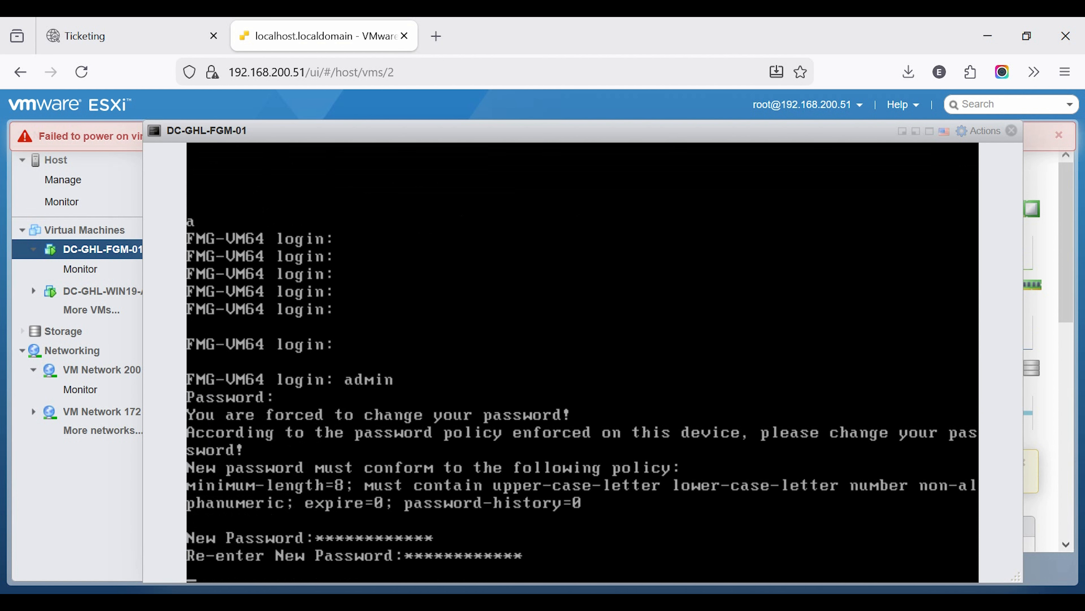
pyautogui.press('Return')
pyautogui.press('Return')
pyautogui.press('Return')
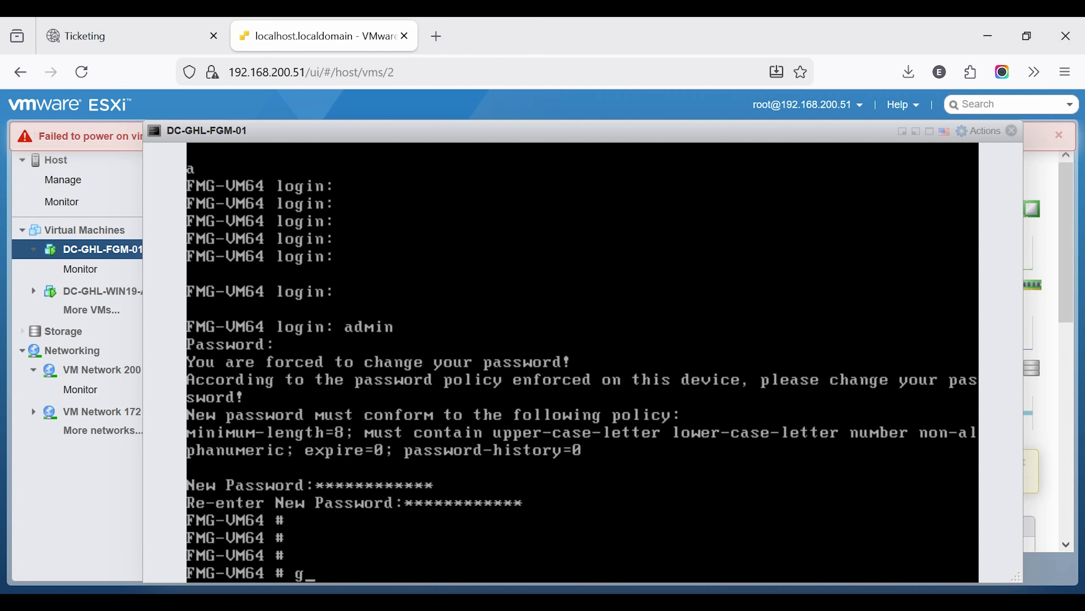
# - List all network interfaces with the command get system interface
pyautogui.write('get system interface')
pyautogui.press('Return')
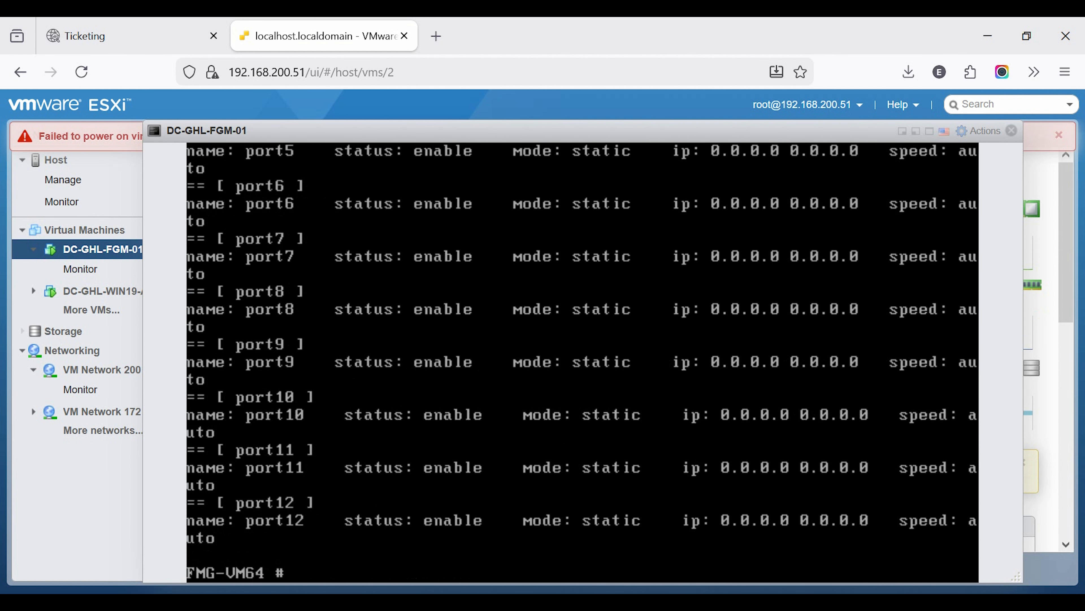
pyautogui.press('Return')
pyautogui.press('Return')
pyautogui.press('Return')
pyautogui.press('Return')
pyautogui.press('Return')
pyautogui.press('Return')
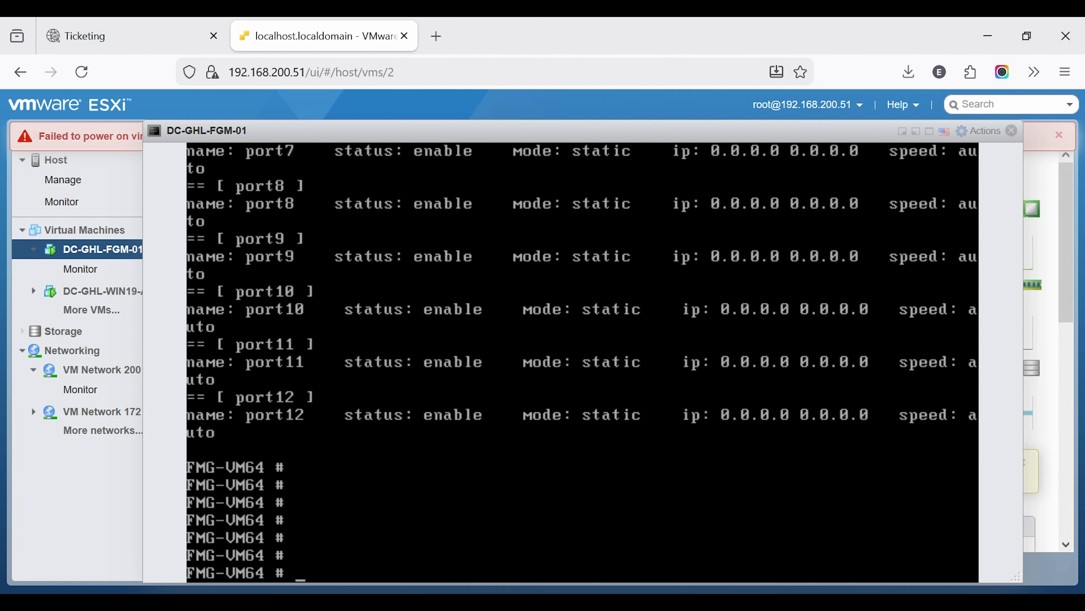
# - Display the port1 configuration with the command show system interface port1
pyautogui.write('g')
pyautogui.press('BackSpace')
pyautogui.write('how system ')
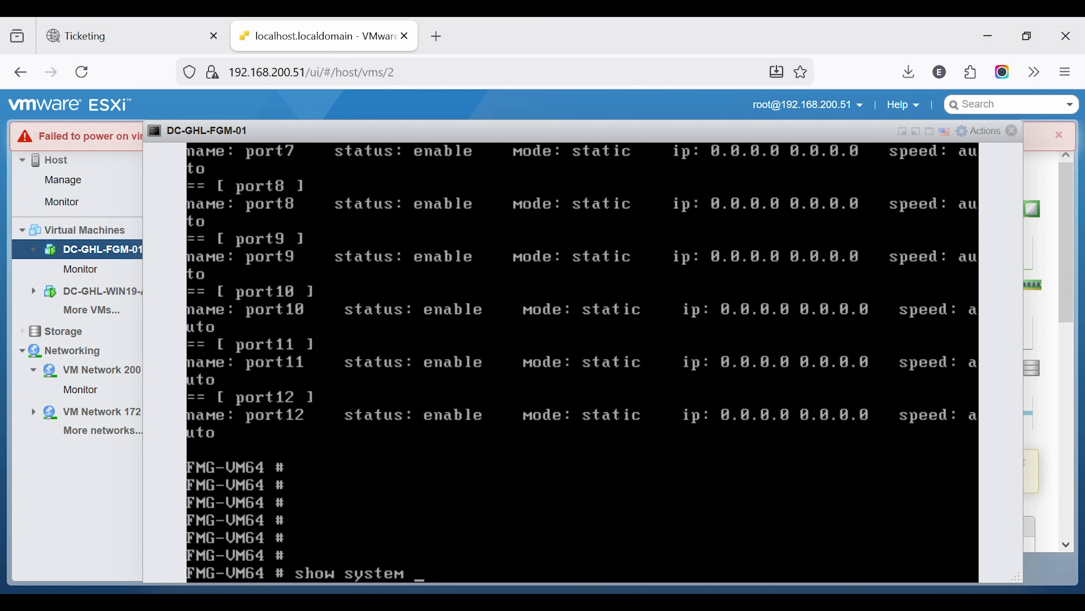
pyautogui.write('interface port1')
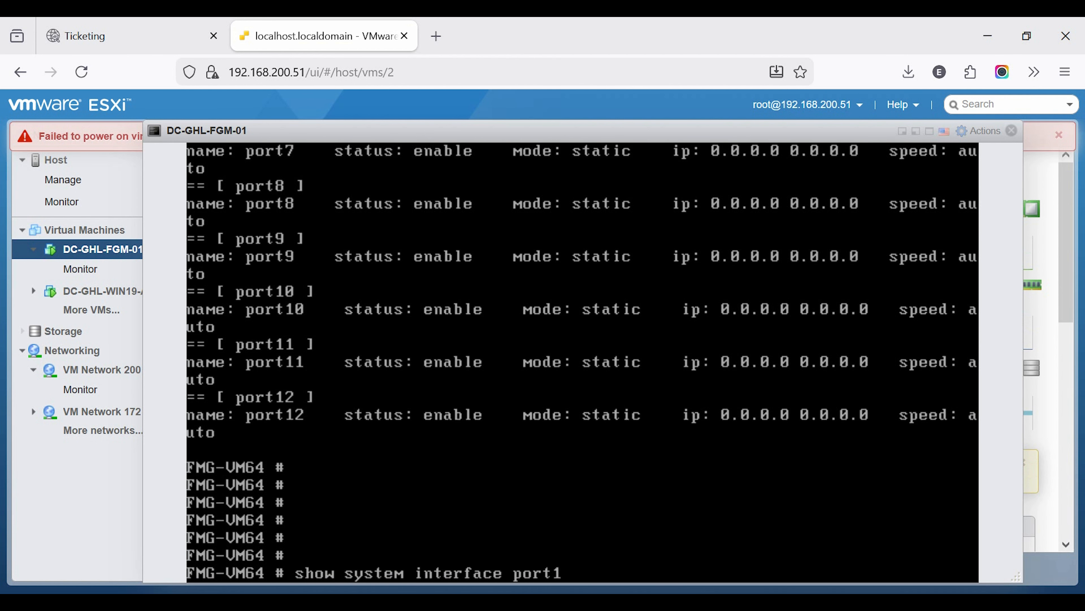
pyautogui.press('Return')
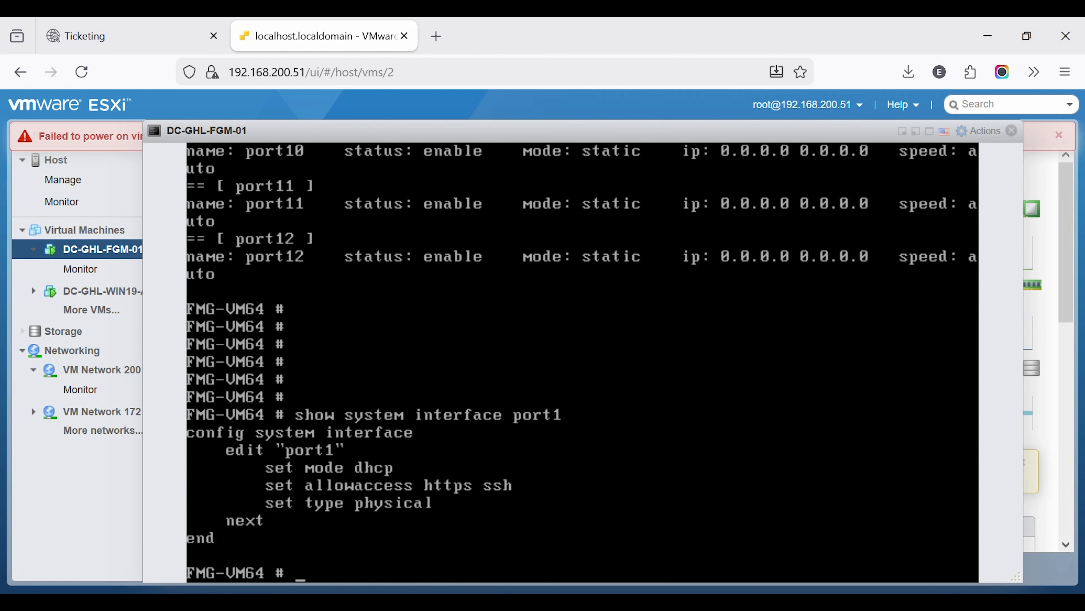
# - Enter the system interface configuration and open port1 for editing
pyautogui.write('config system ')
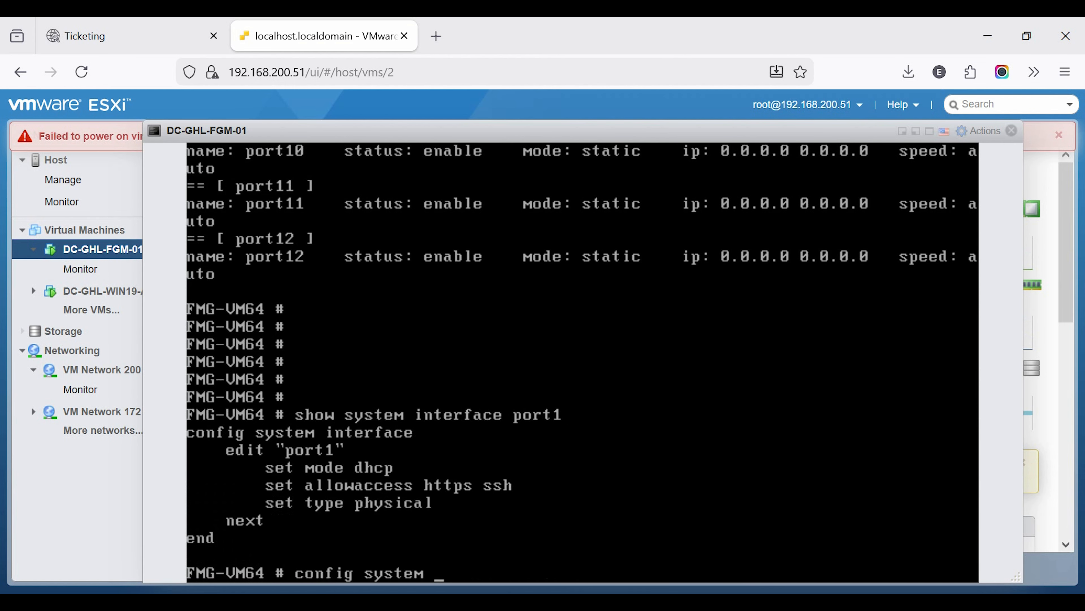
pyautogui.write('interface')
pyautogui.press('Return')
pyautogui.write('edit')
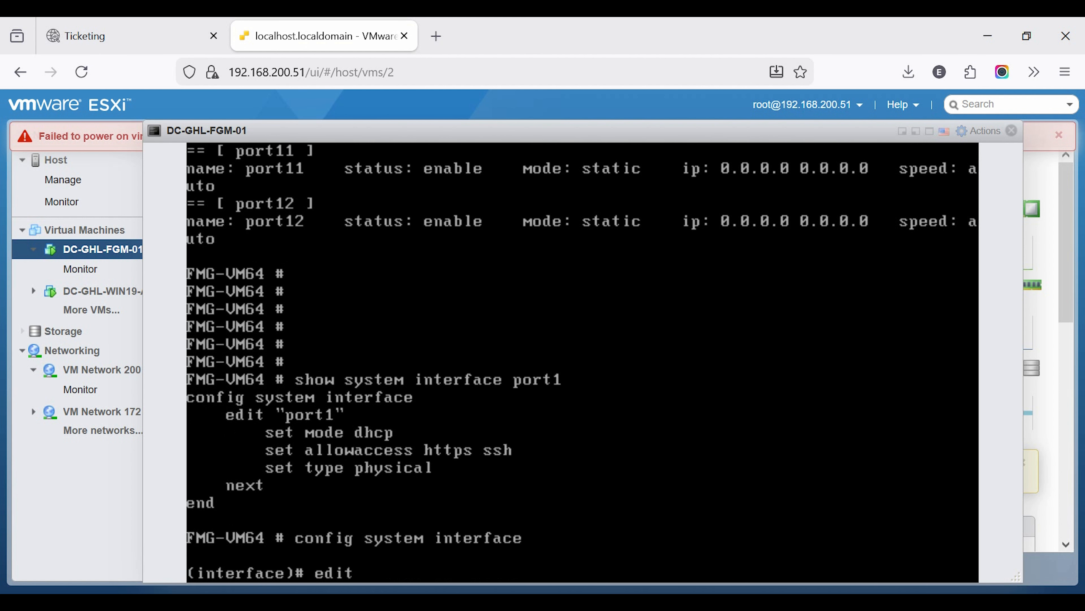
pyautogui.write(' port1')
pyautogui.press('BackSpace')
pyautogui.write('2')
pyautogui.press('BackSpace')
pyautogui.press('BackSpace')
pyautogui.press('BackSpace')
pyautogui.press('BackSpace')
pyautogui.press('BackSpace')
pyautogui.write('port1')
pyautogui.press('Return')
# - Set port1 to static mode with IP address 192.168.200.7 and netmask 255.255.255.0
pyautogui.write('set ')
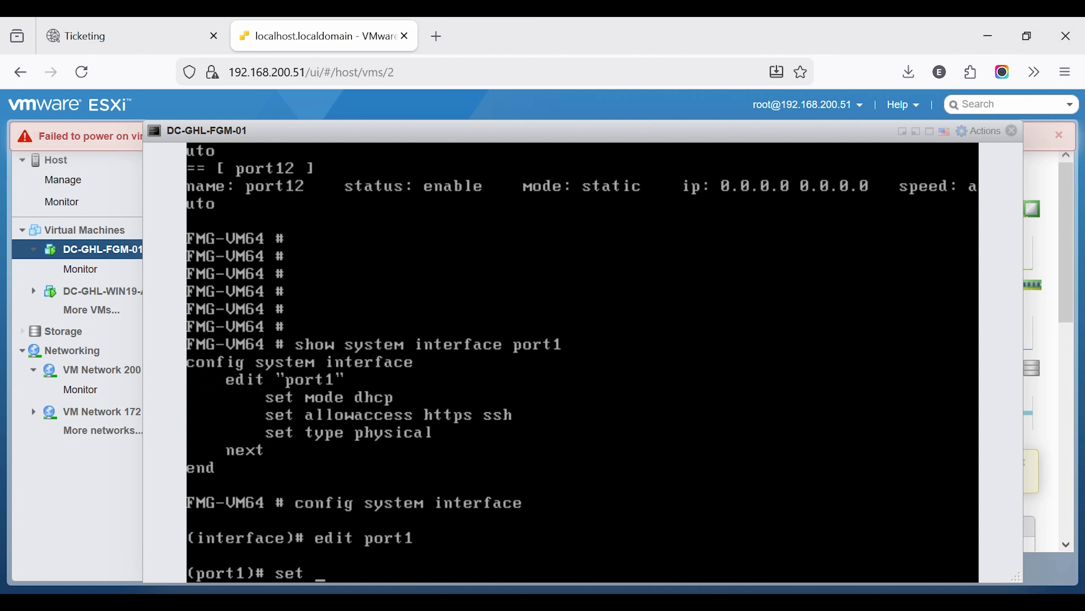
pyautogui.write('mode static')
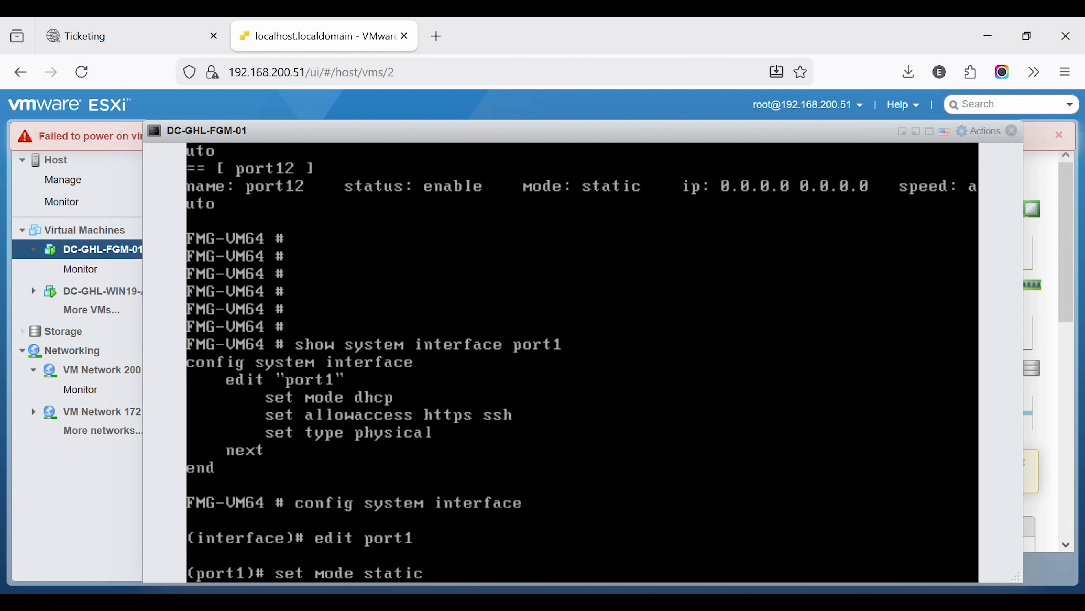
pyautogui.press('Return')
pyautogui.write('se')
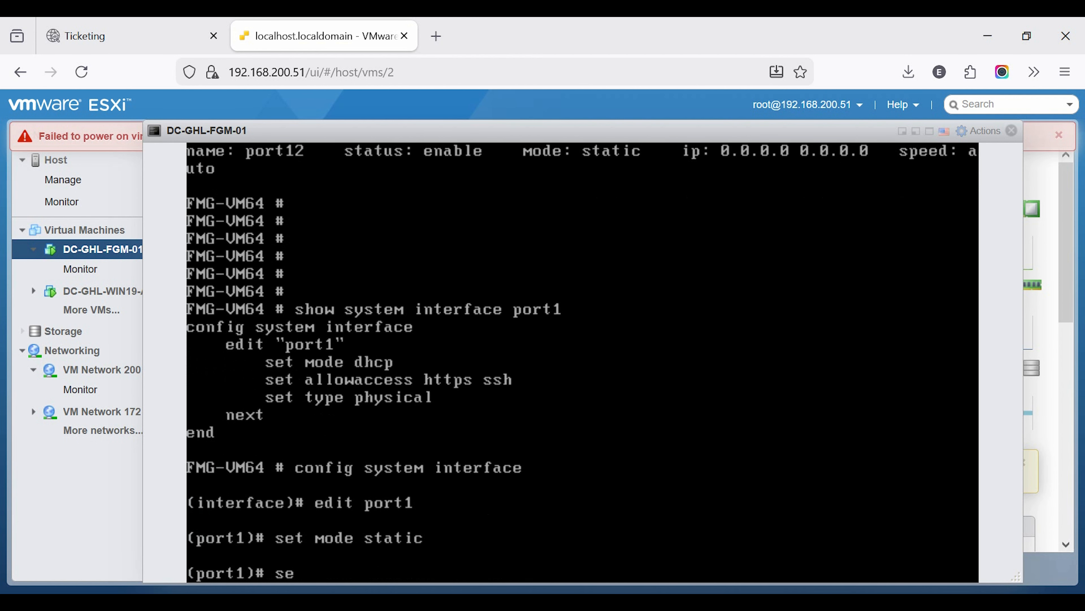
pyautogui.write('t ip 192.168')
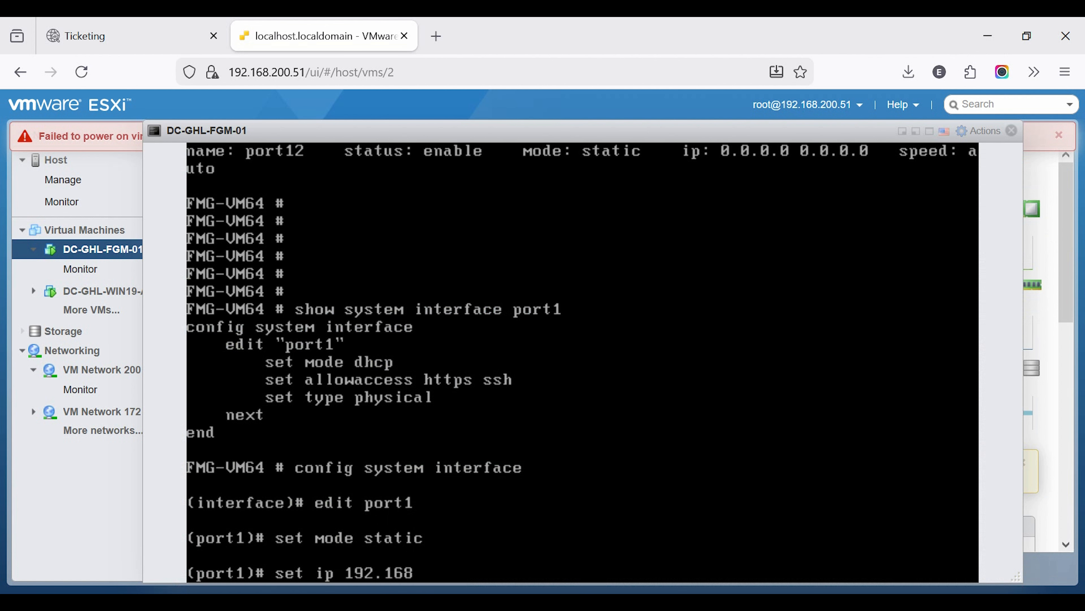
pyautogui.write('.200.7 255.255.255.')
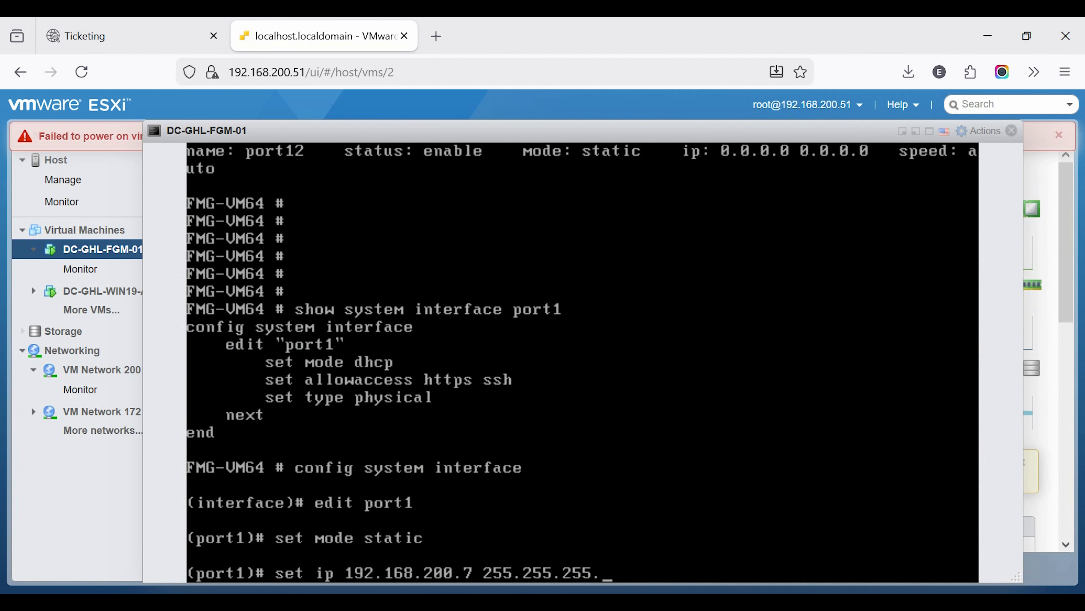
pyautogui.write('0')
pyautogui.press('Return')
# - Set port1's allowed administrative access to https, ssh and ping
pyautogui.write('set al')
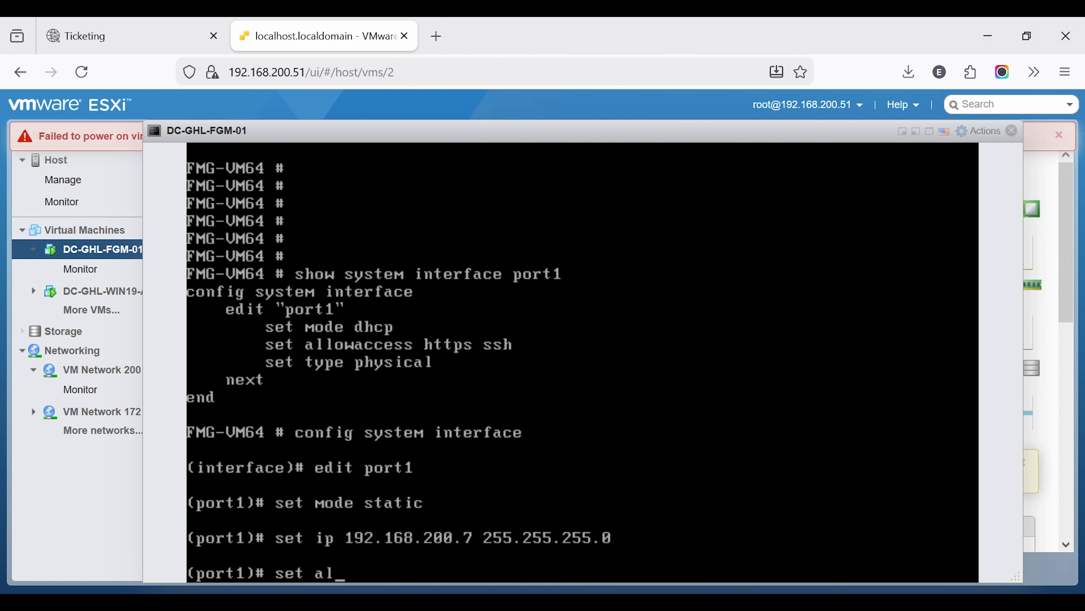
pyautogui.write('lowaccess http')
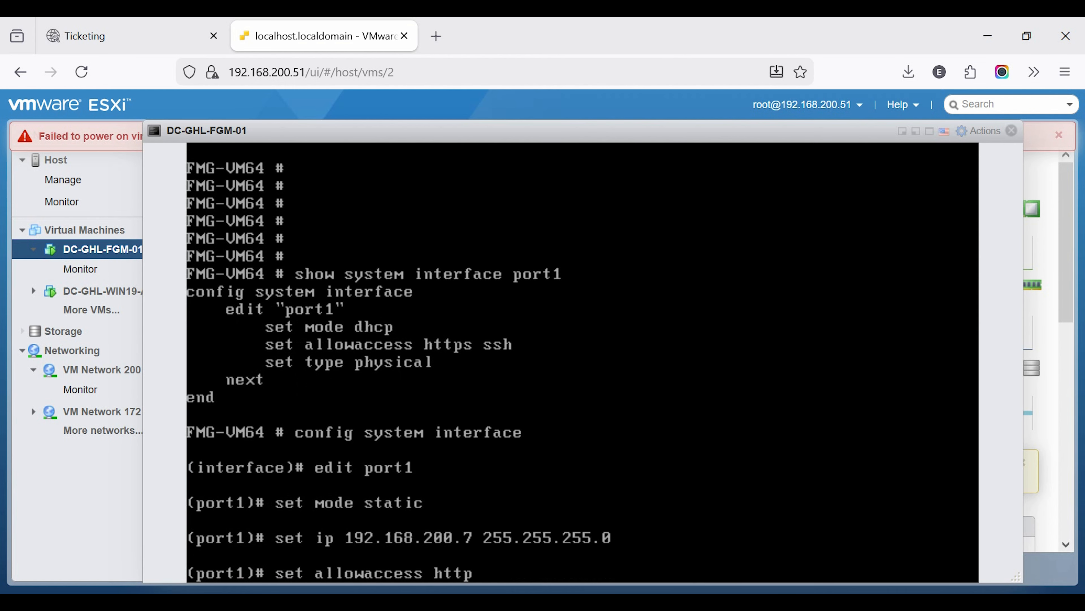
pyautogui.write('s snmp')
pyautogui.press('BackSpace')
pyautogui.press('BackSpace')
pyautogui.press('BackSpace')
pyautogui.write('sh ping')
pyautogui.press('Return')
# - Set port1's type to physical and save the interface configuration with next and end
pyautogui.write('set type physical')
pyautogui.press('Return')
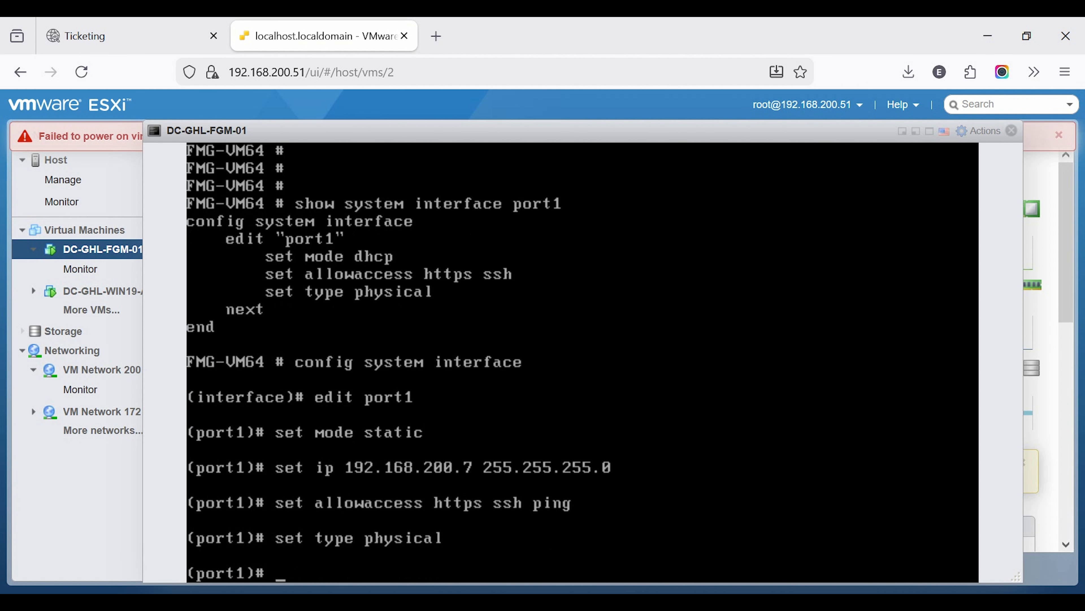
pyautogui.write('next')
pyautogui.press('Return')
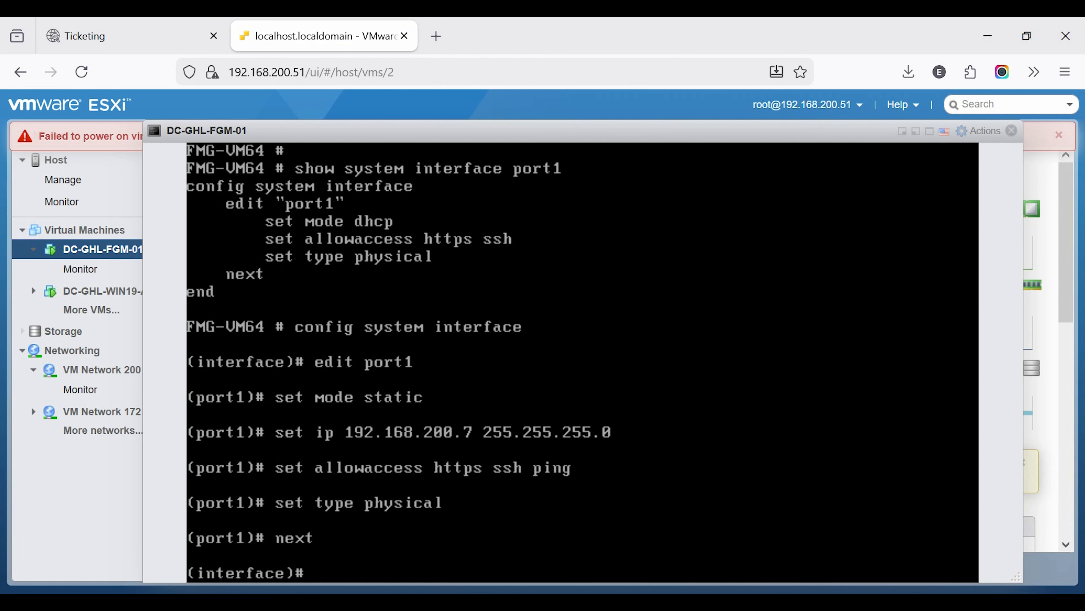
pyautogui.write('end')
pyautogui.press('Return')
# - Set the system's primary DNS server to 8.8.8.8 and save the DNS configuration
pyautogui.write('config s')
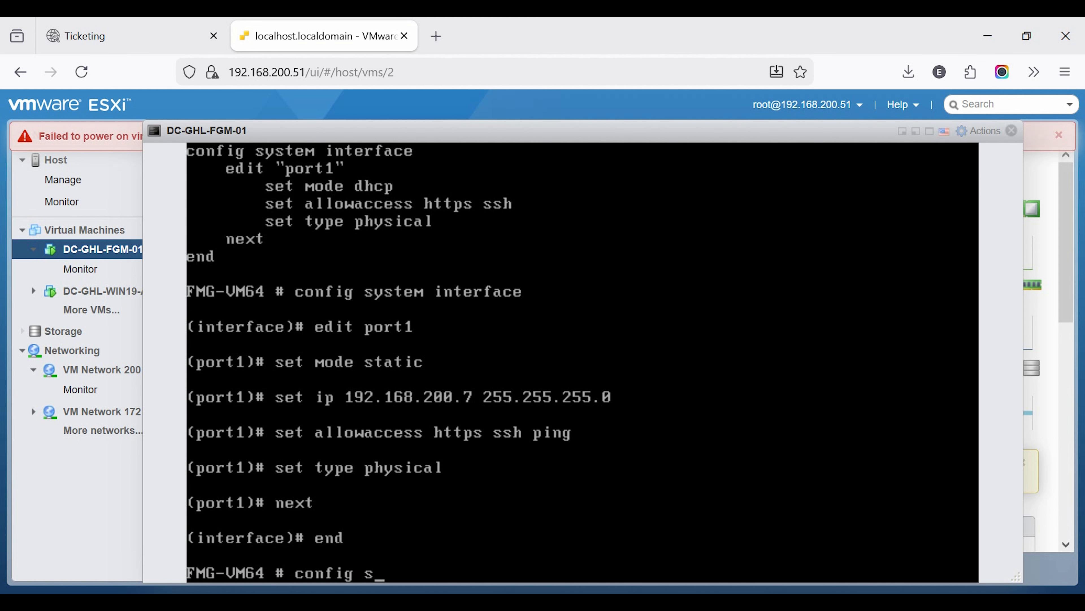
pyautogui.write('ystem dns')
pyautogui.press('Return')
pyautogui.write('set')
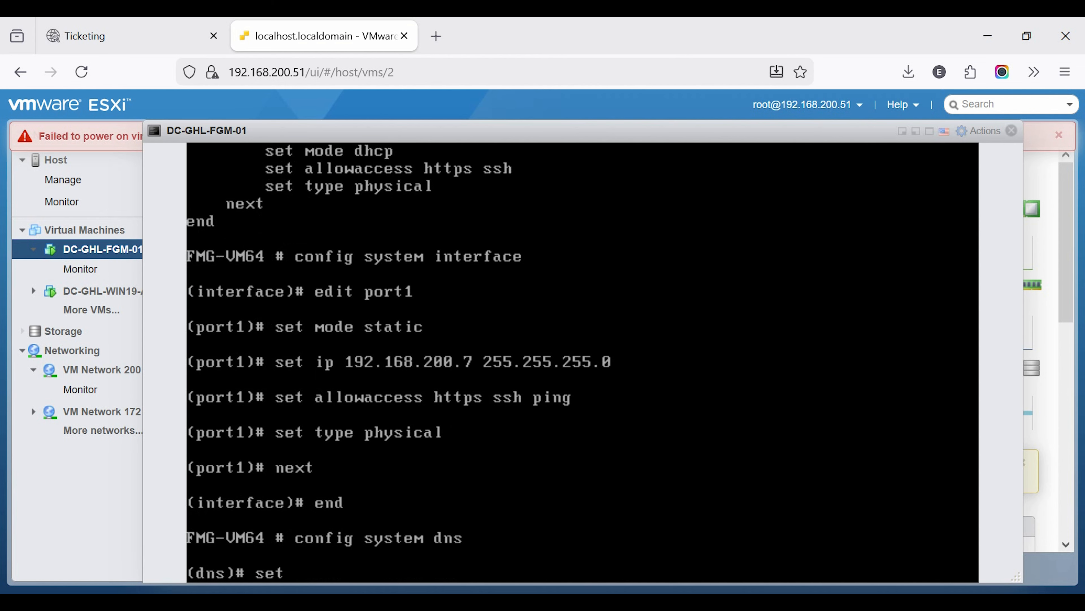
pyautogui.write(' primary 8.8.8.8')
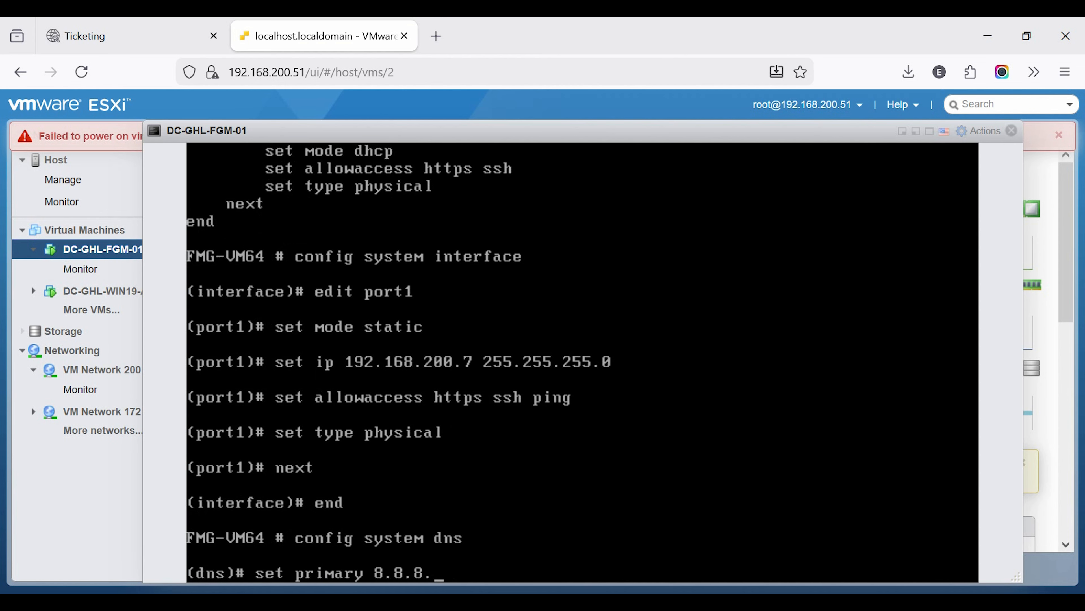
pyautogui.press('Return')
pyautogui.press('Return')
pyautogui.write('end')
pyautogui.press('Return')
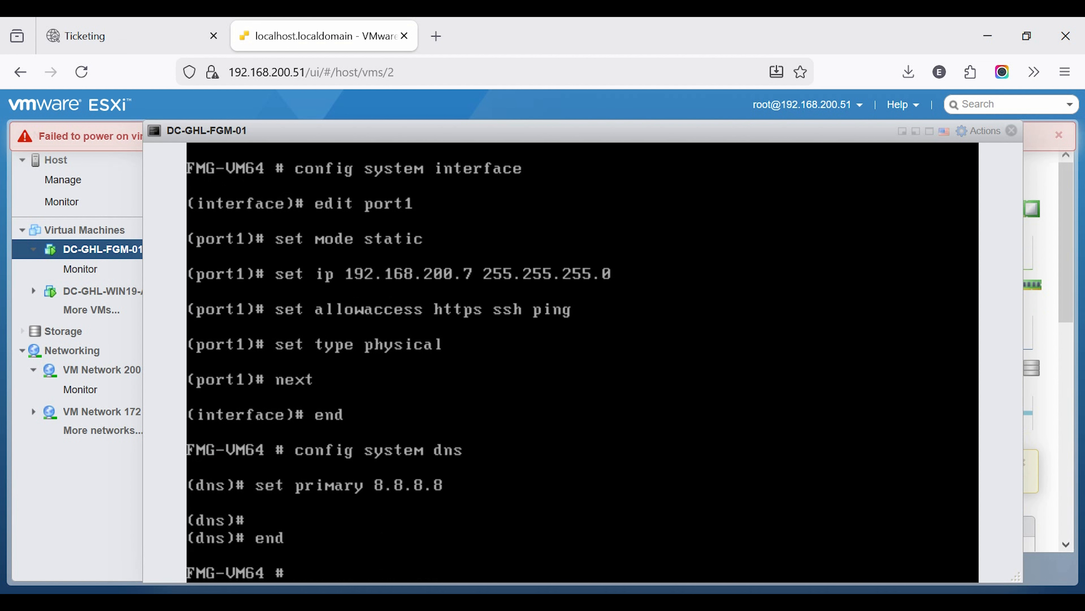
# - Enter the system route configuration, create route entry 1 and set its device to port1
pyautogui.write('config system route')
pyautogui.press('Return')
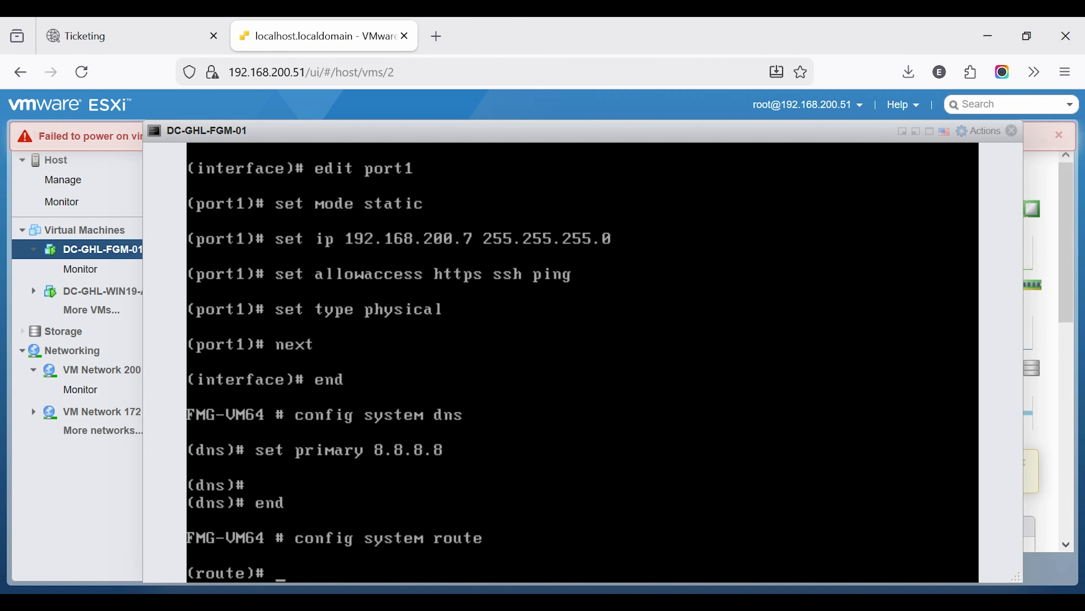
pyautogui.write('edit 1')
pyautogui.press('Return')
pyautogui.write('set device port1')
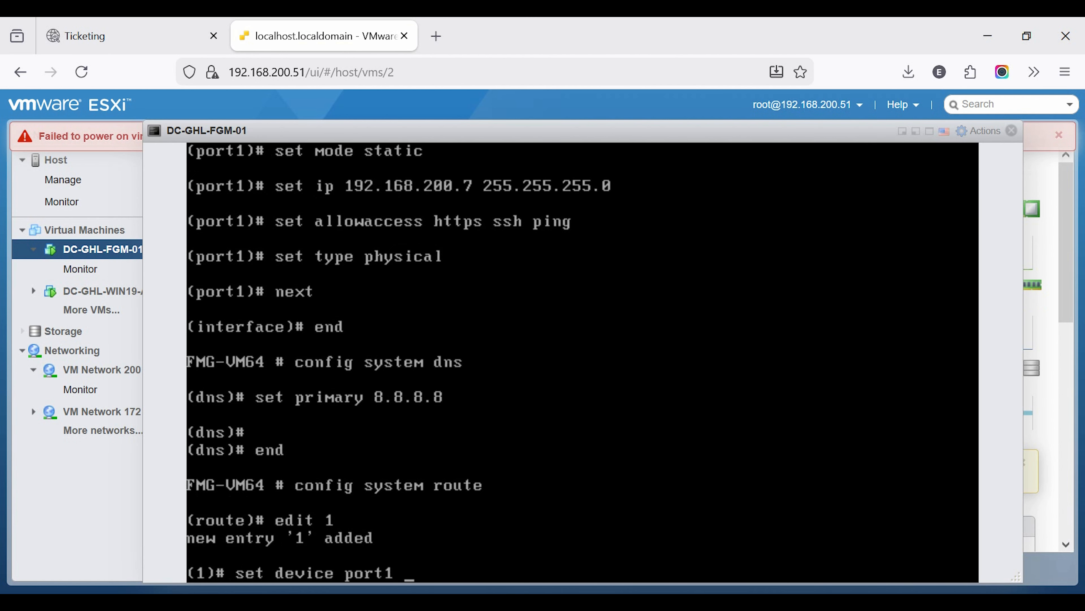
pyautogui.press('Return')
# - Set route 1's gateway to 192.168.200.1 and save the route configuration with end
pyautogui.write('set g')
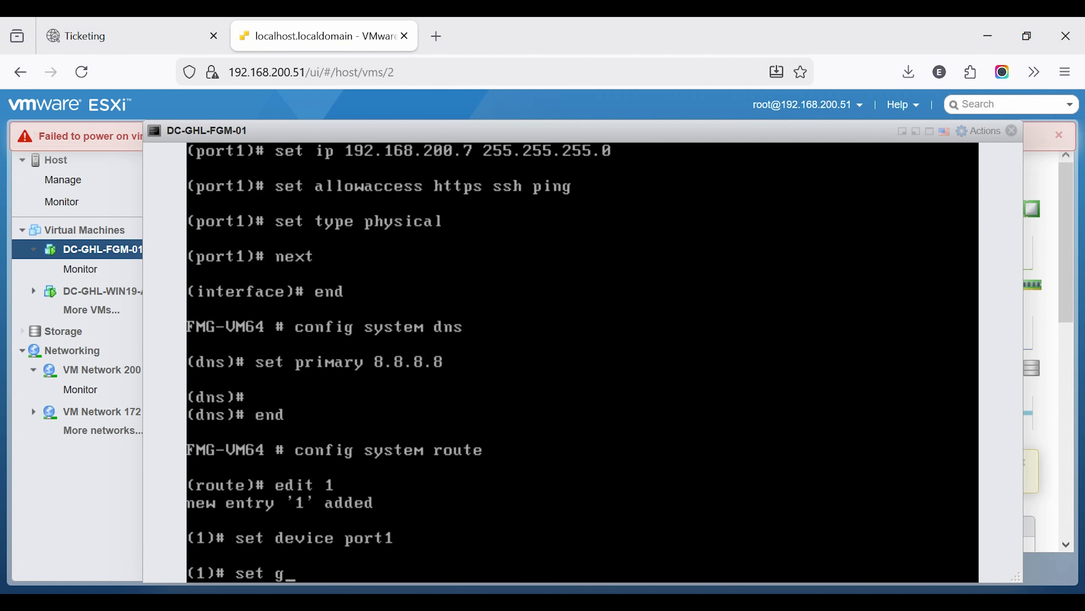
pyautogui.write('ateway 19')
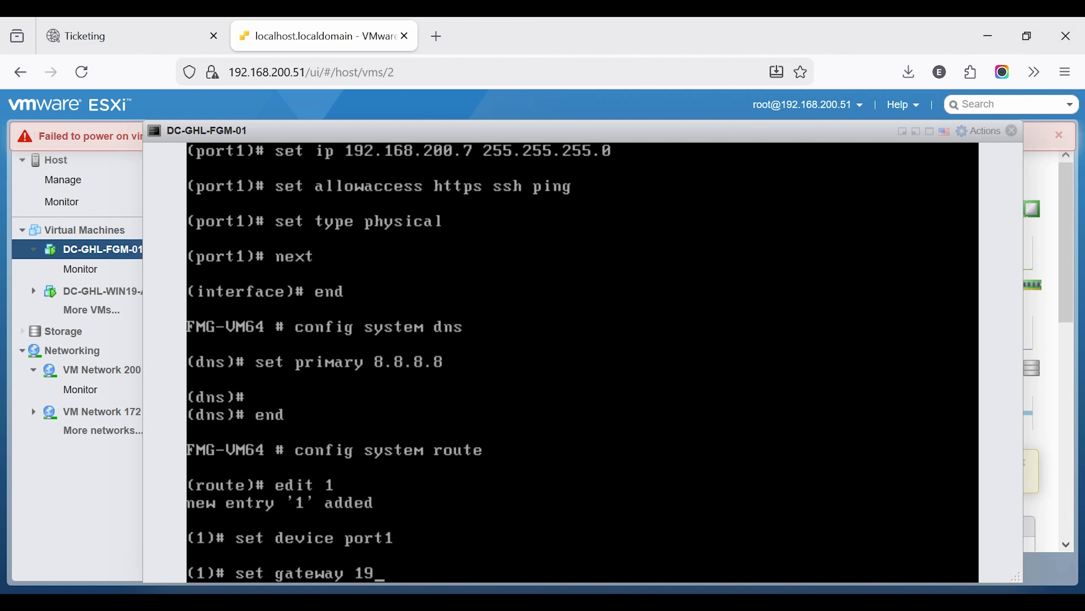
pyautogui.write('2.168.200.1')
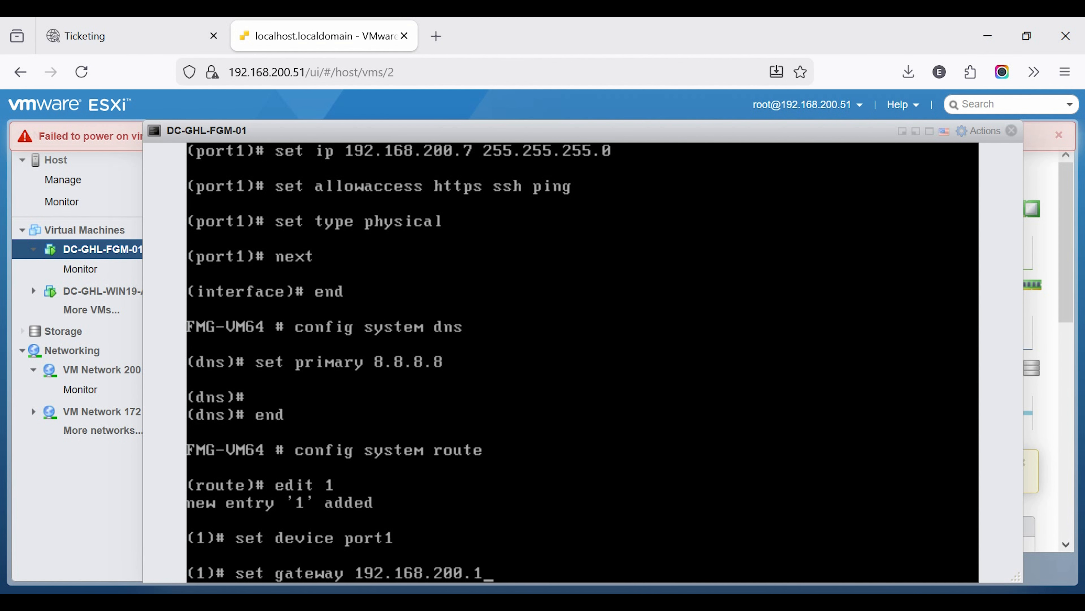
pyautogui.press('Return')
pyautogui.write('end')
pyautogui.press('Return')
pyautogui.press('Return')
pyautogui.press('Return')
pyautogui.press('Return')
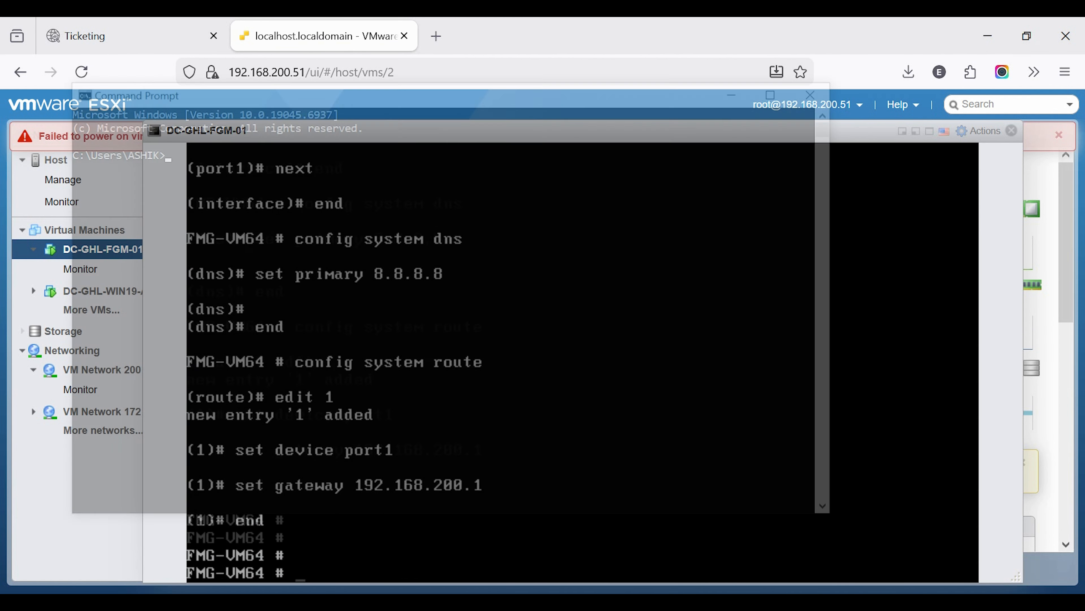
# - Ping 192.168.200.7 from a Windows Command Prompt to test whether the FortiManager is reachable
pyautogui.write('ping 192')
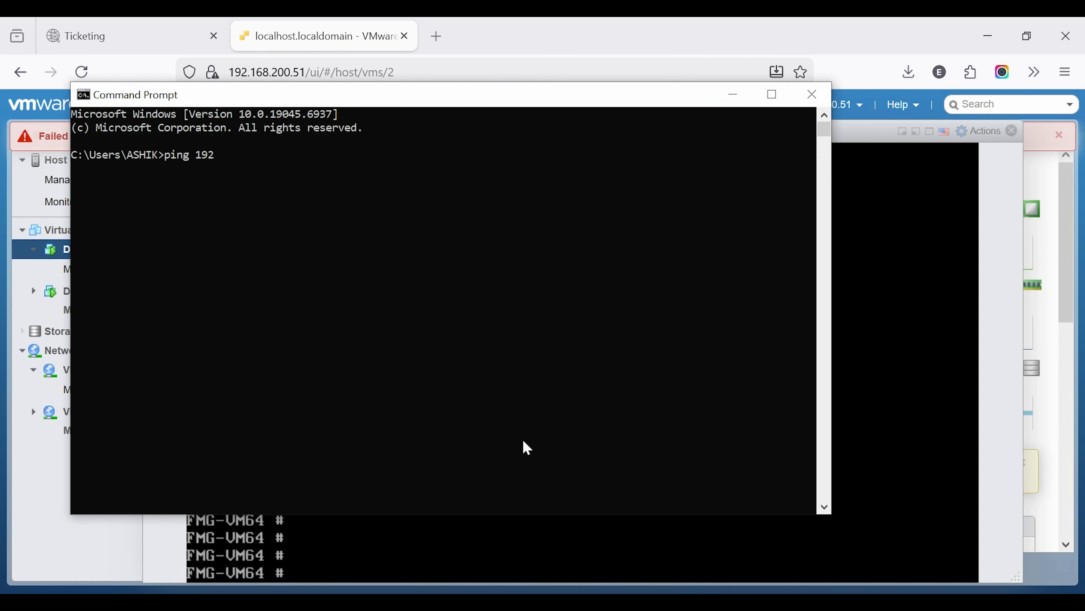
pyautogui.write('.168.200.7')
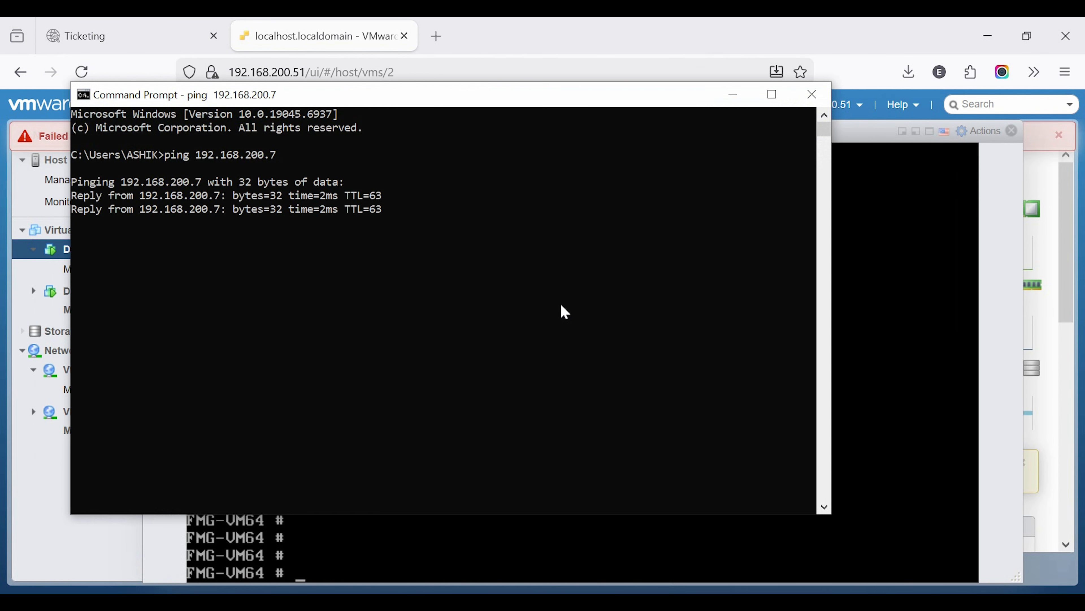
pyautogui.click(480, 49)
pyautogui.click(435, 41)
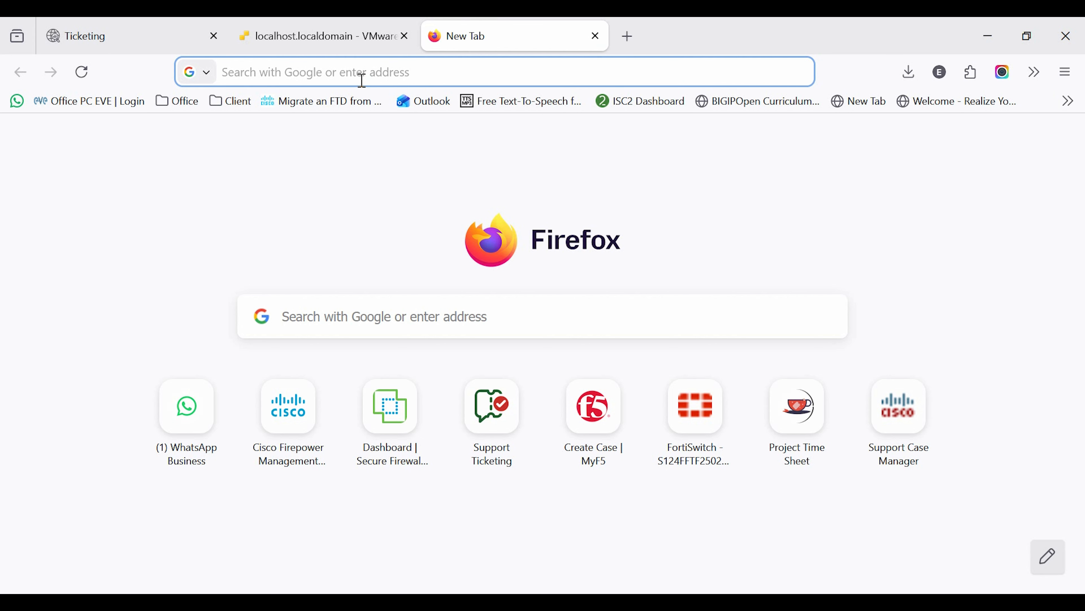
pyautogui.write('f')
pyautogui.press('BackSpace')
pyautogui.press('BackSpace')
pyautogui.write('https')
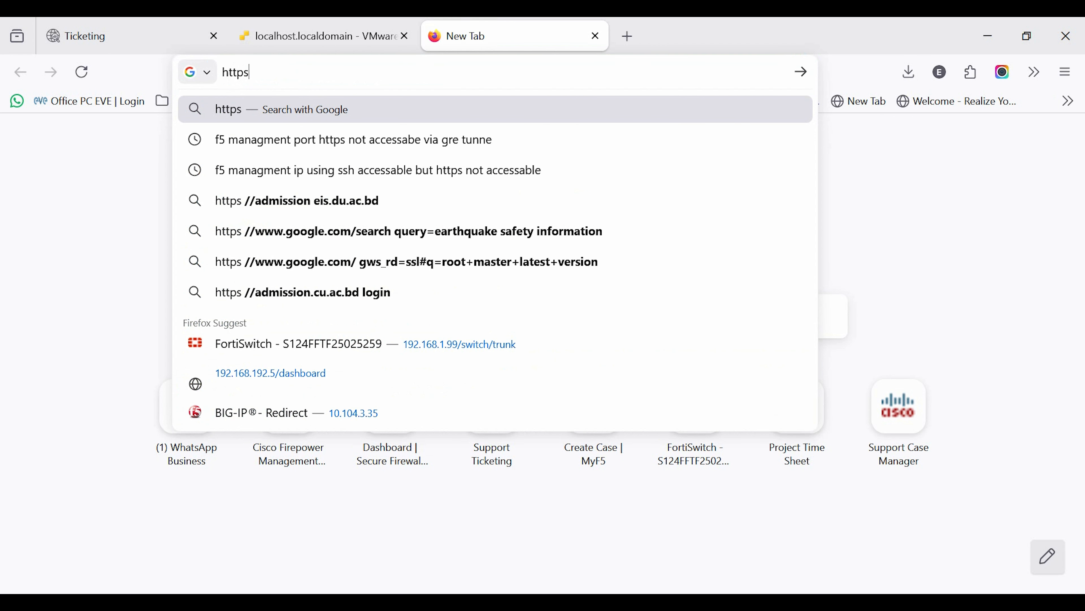
pyautogui.write(':')
pyautogui.press('BackSpace')
pyautogui.write('://1')
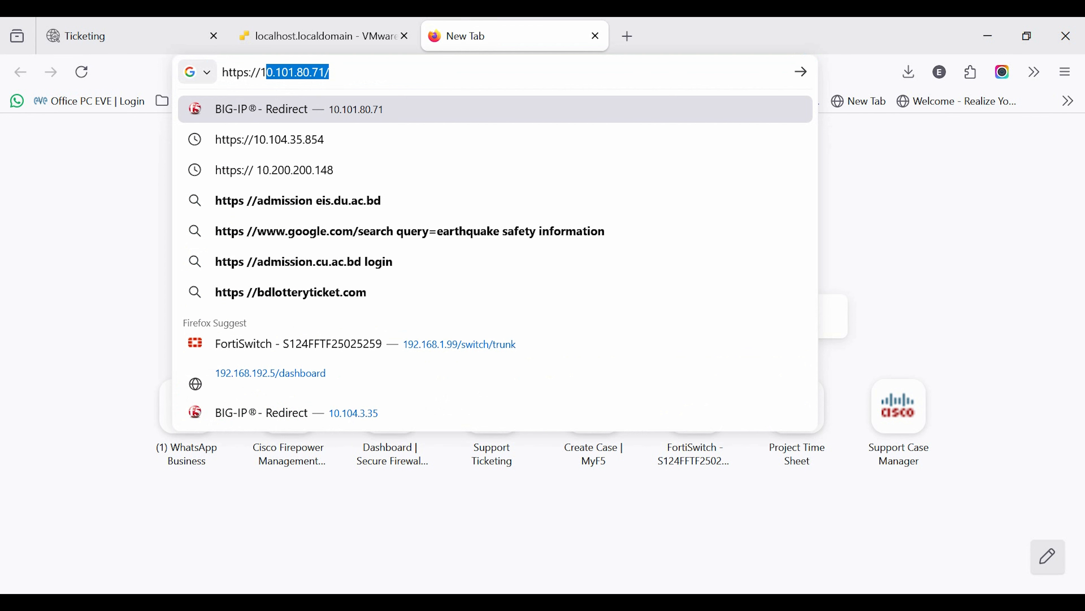
pyautogui.write('92.15')
pyautogui.press('BackSpace')
pyautogui.write('68')
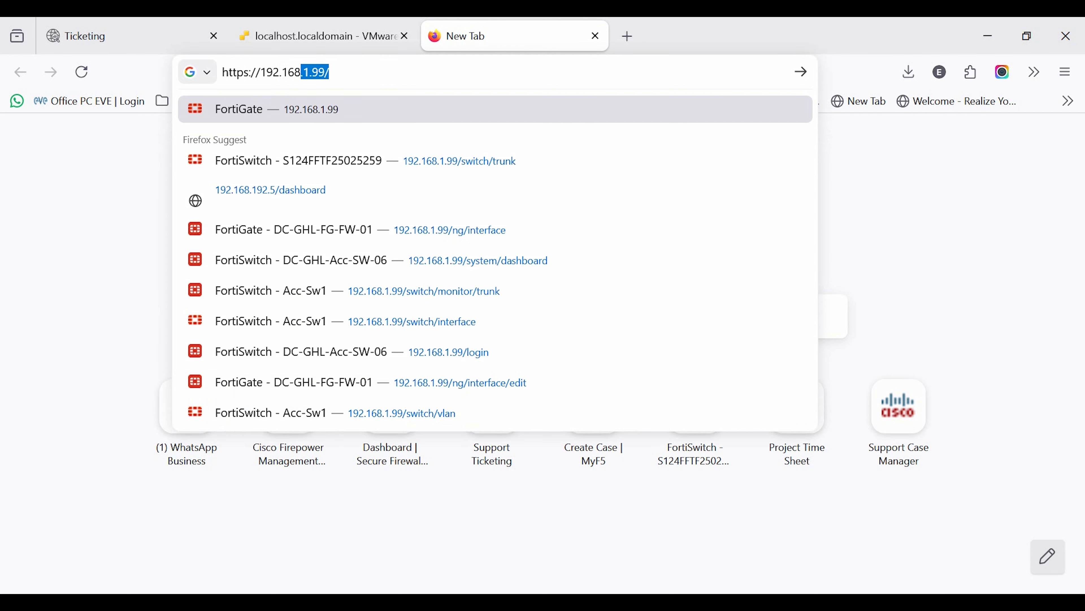
pyautogui.write('.200.7')
pyautogui.press('Return')
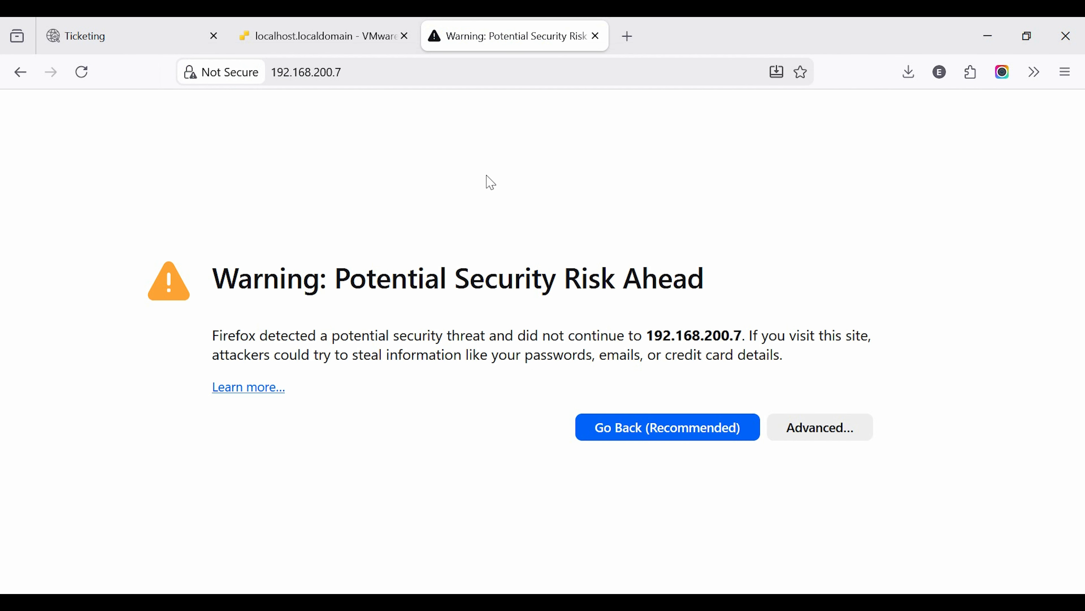
pyautogui.click(821, 439)
pyautogui.click(723, 540)
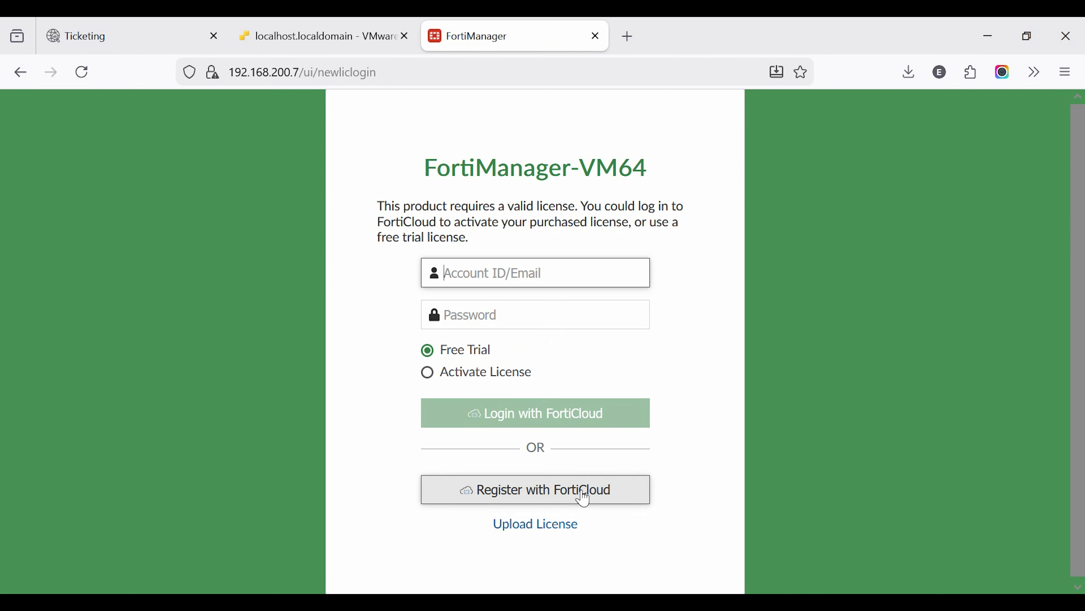
# - Log in with FortiCloud for the Free Trial option and accept the Free Trial License Agreement
pyautogui.click(487, 427)
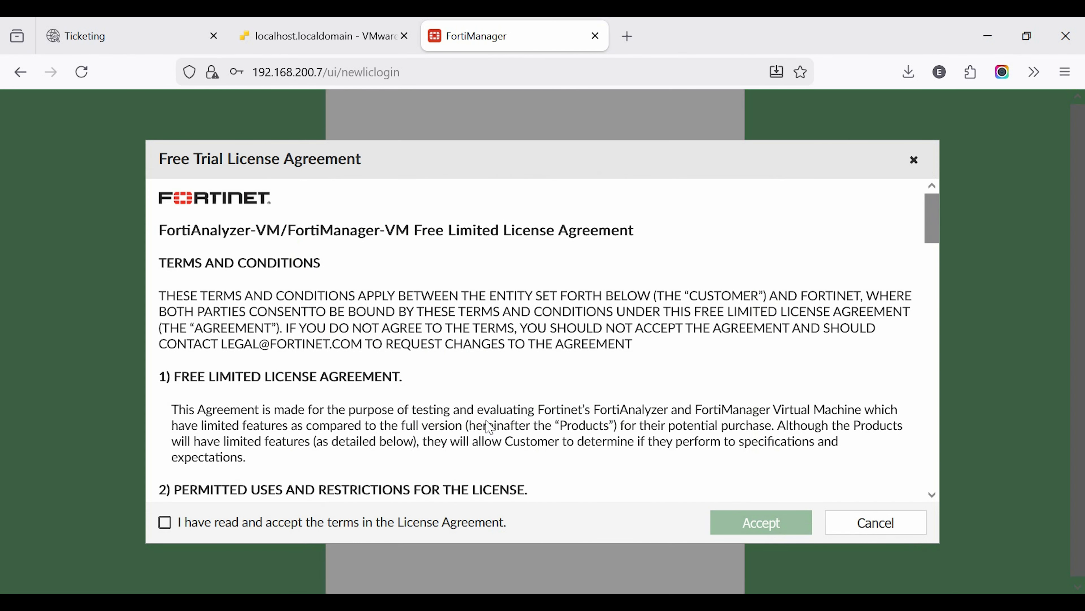
pyautogui.click(451, 520)
pyautogui.scroll(-20, 535, 470)
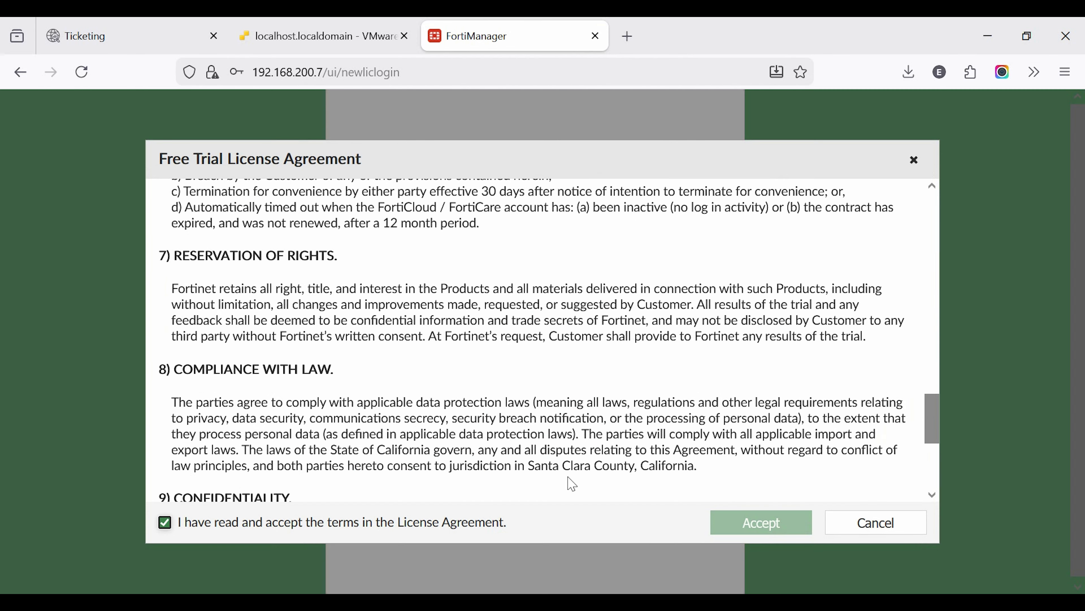
pyautogui.click(779, 529)
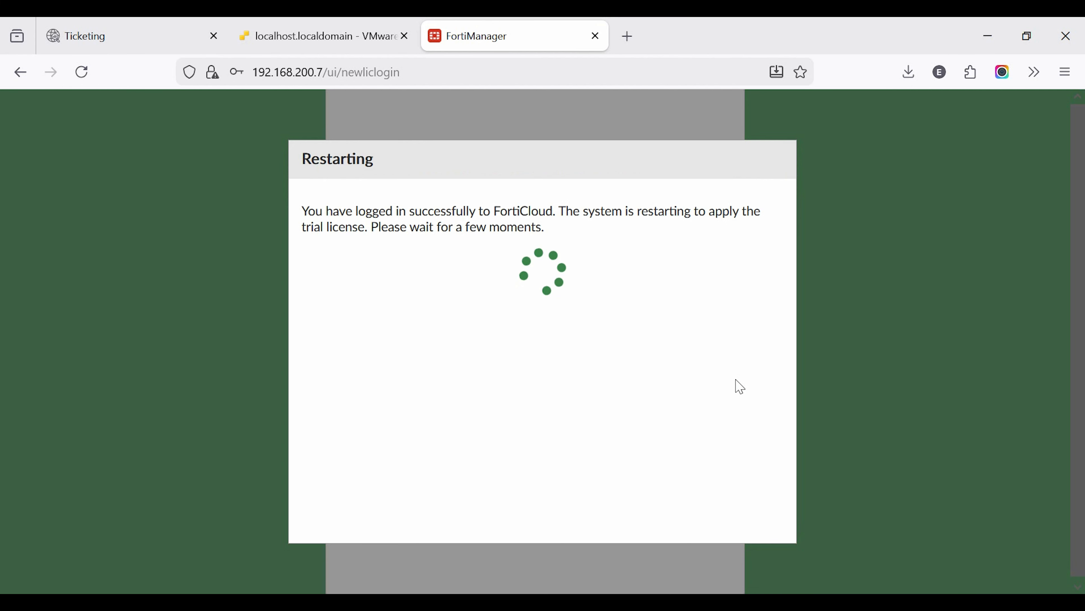
# - Load the FortiManager address 192.168.200.7 again without the newliclogin path and accept the certificate risk
pyautogui.click(428, 71)
pyautogui.moveTo(438, 69); pyautogui.dragTo(344, 69)
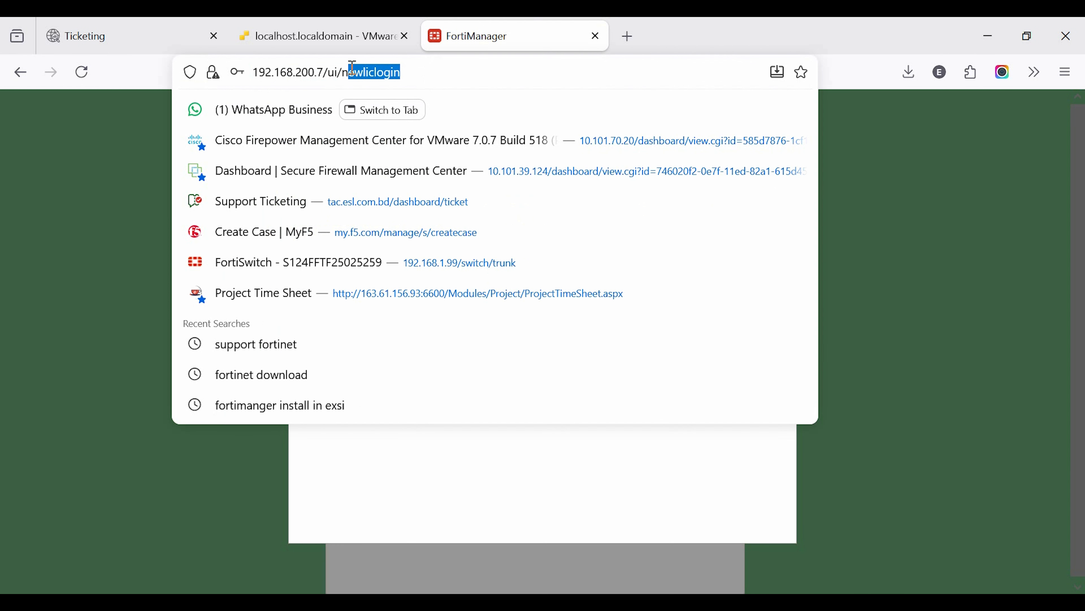
pyautogui.moveTo(344, 69); pyautogui.dragTo(325, 70)
pyautogui.press('BackSpace')
pyautogui.press('Return')
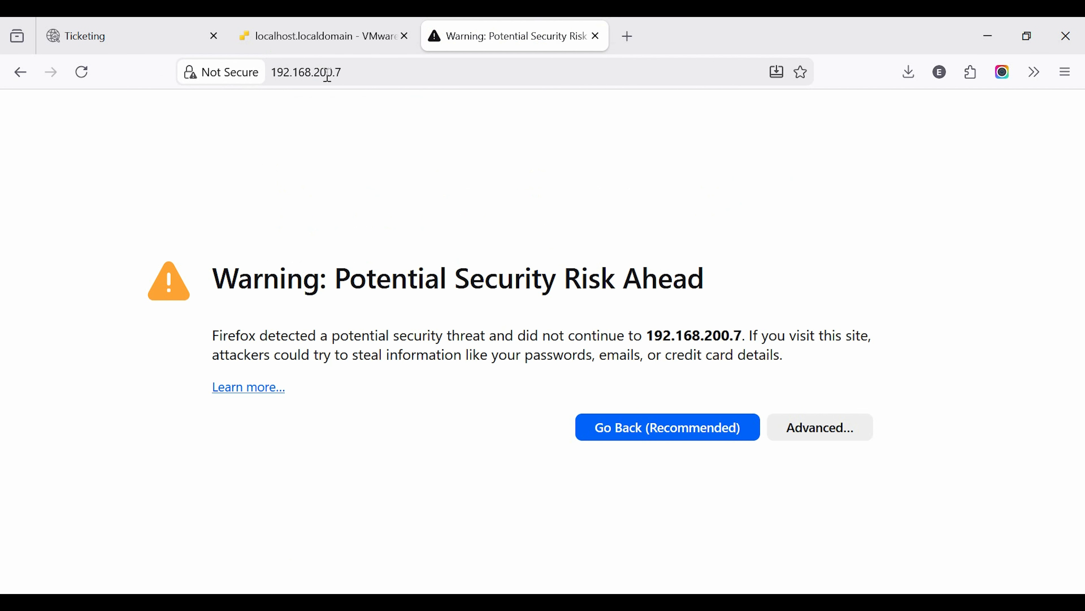
pyautogui.click(818, 428)
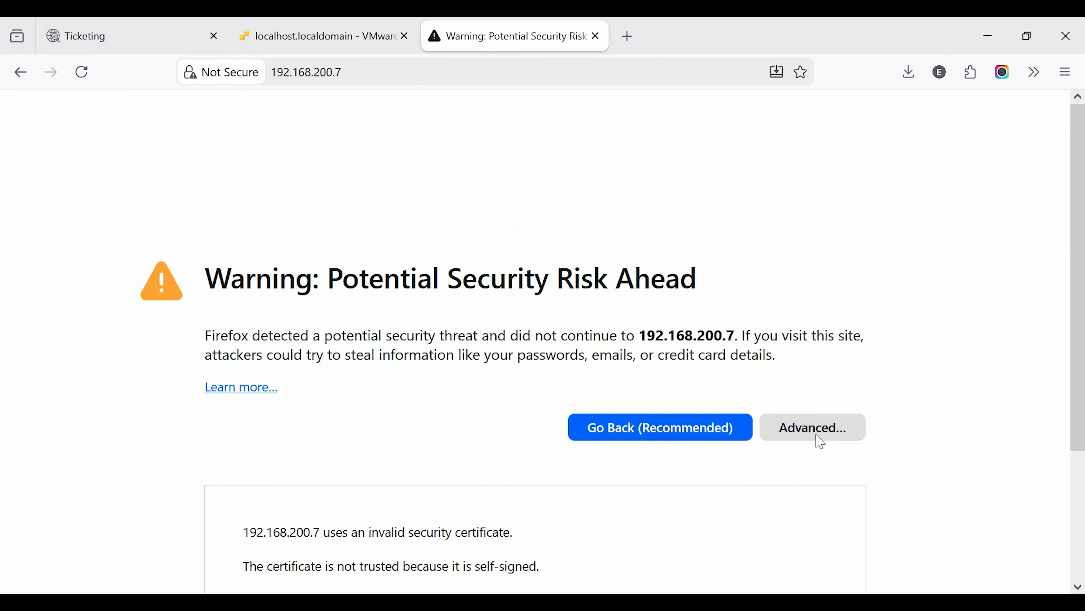
pyautogui.scroll(-4, 765, 535)
pyautogui.click(765, 532)
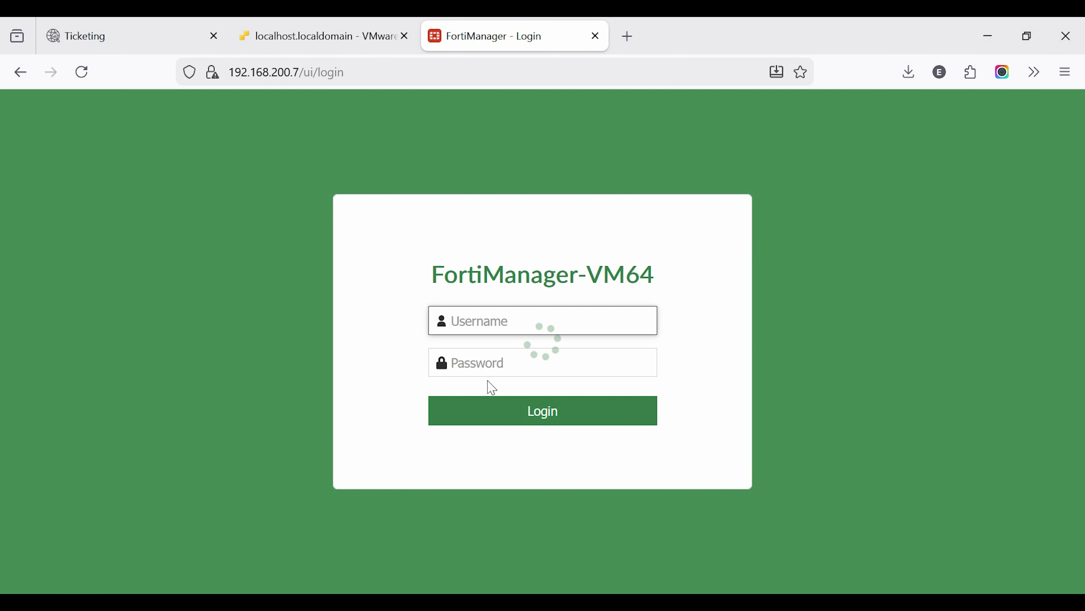
# - Log in to FortiManager as admin with the account password
pyautogui.write('admin')
pyautogui.press('Tab')
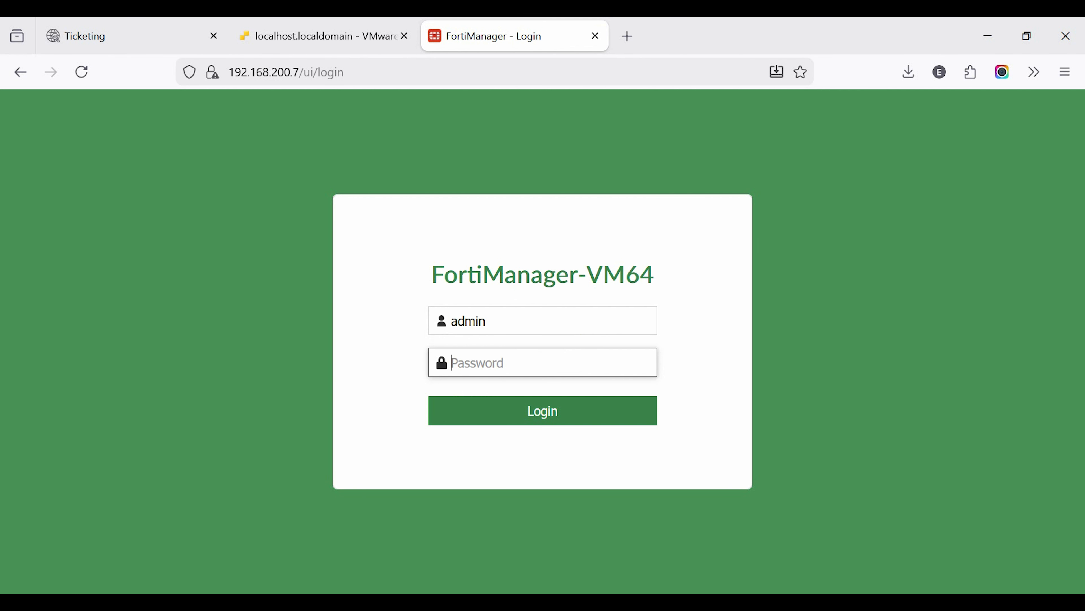
pyautogui.write('************')
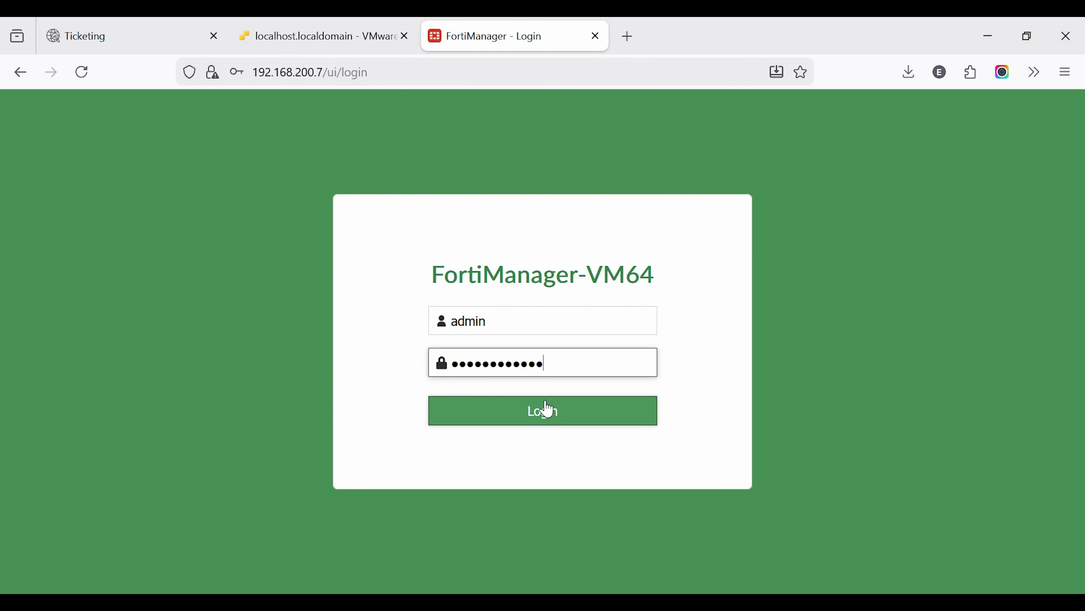
pyautogui.click(547, 409)
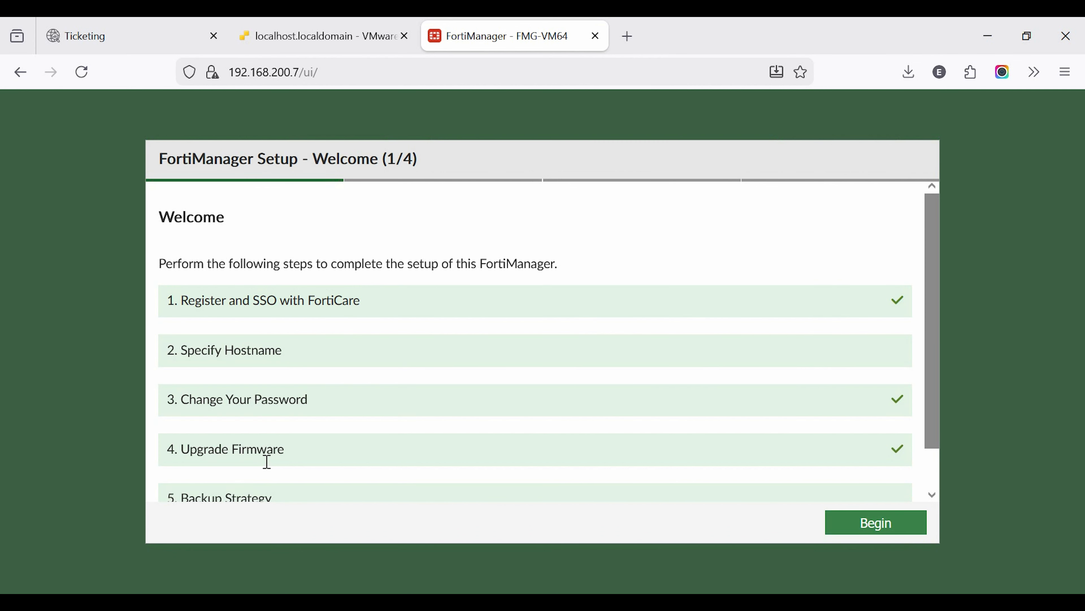
# - Begin the FortiManager setup and specify DC-GHL-FMG-01 as the hostname
pyautogui.scroll(-1, 385, 449)
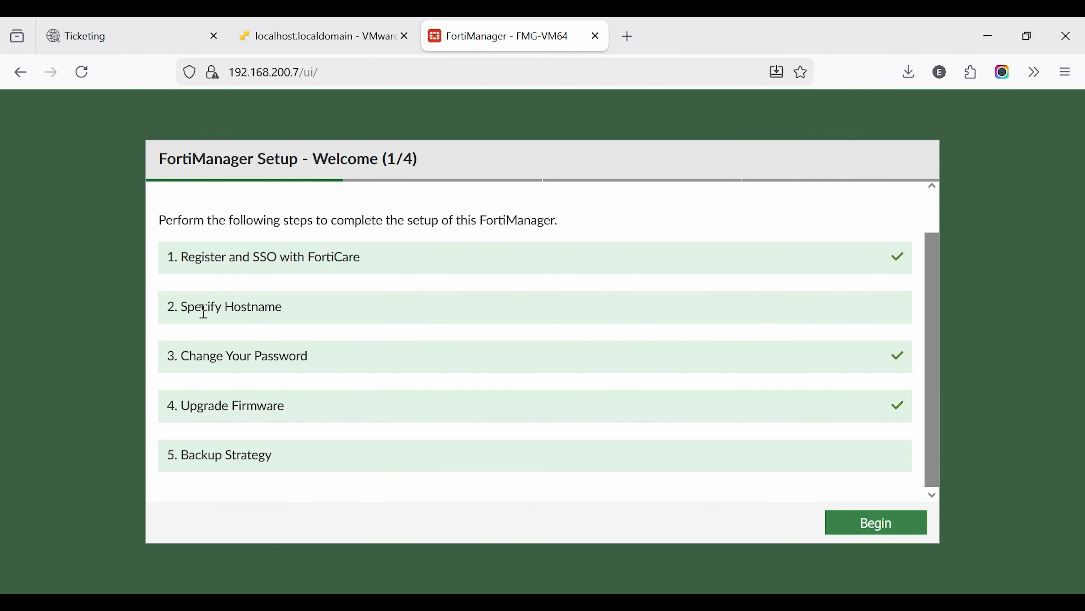
pyautogui.click(867, 526)
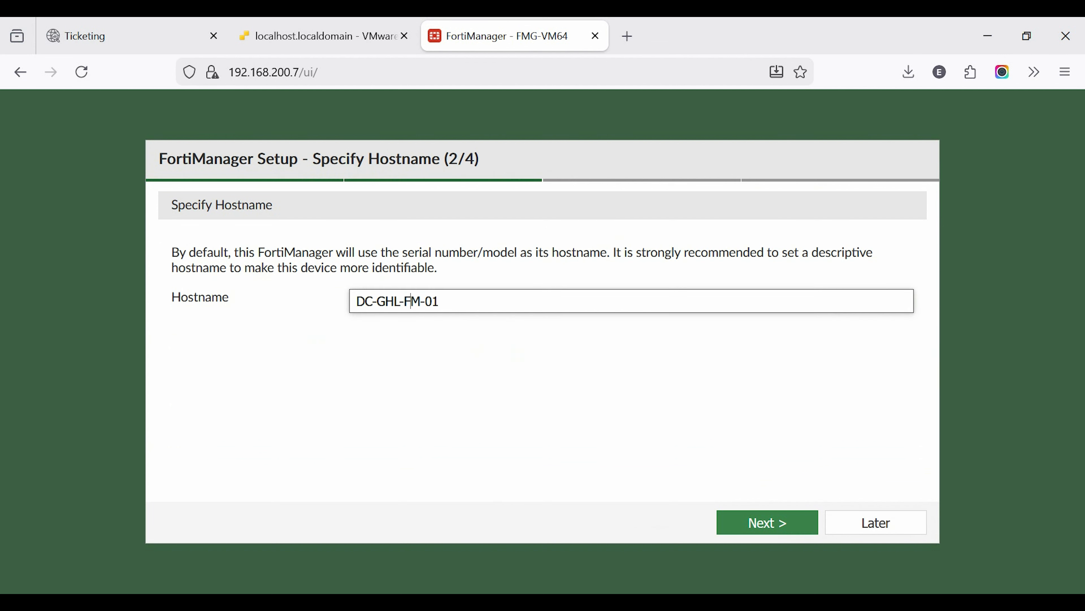
pyautogui.write('MM-01')
pyautogui.press('Delete')
pyautogui.write('G')
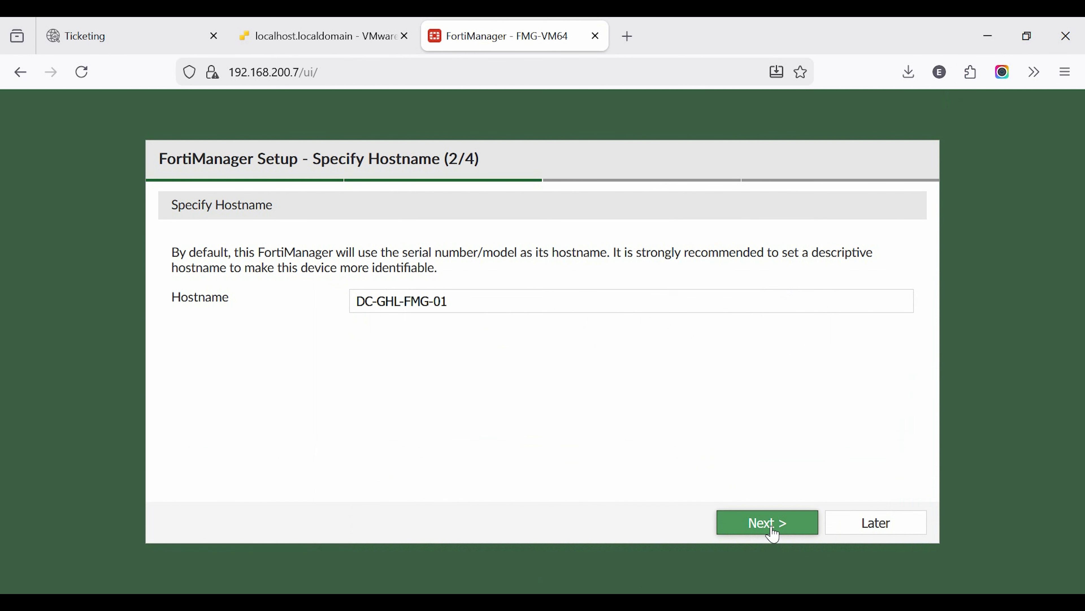
pyautogui.click(773, 534)
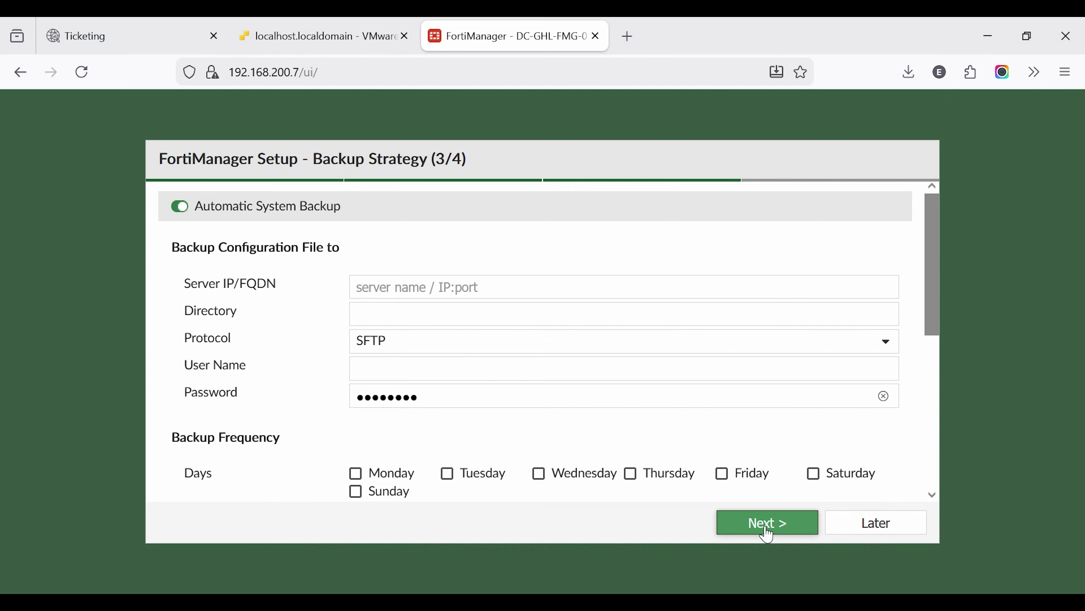
# - Disable Automatic System Backup in the backup strategy and finish the FortiManager setup
pyautogui.click(179, 207)
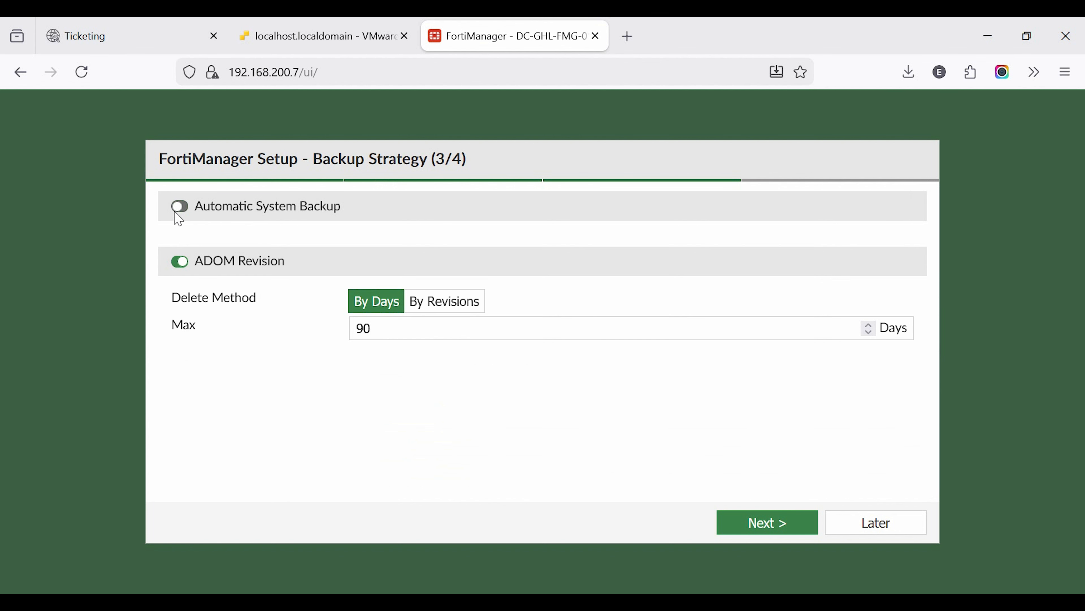
pyautogui.click(782, 526)
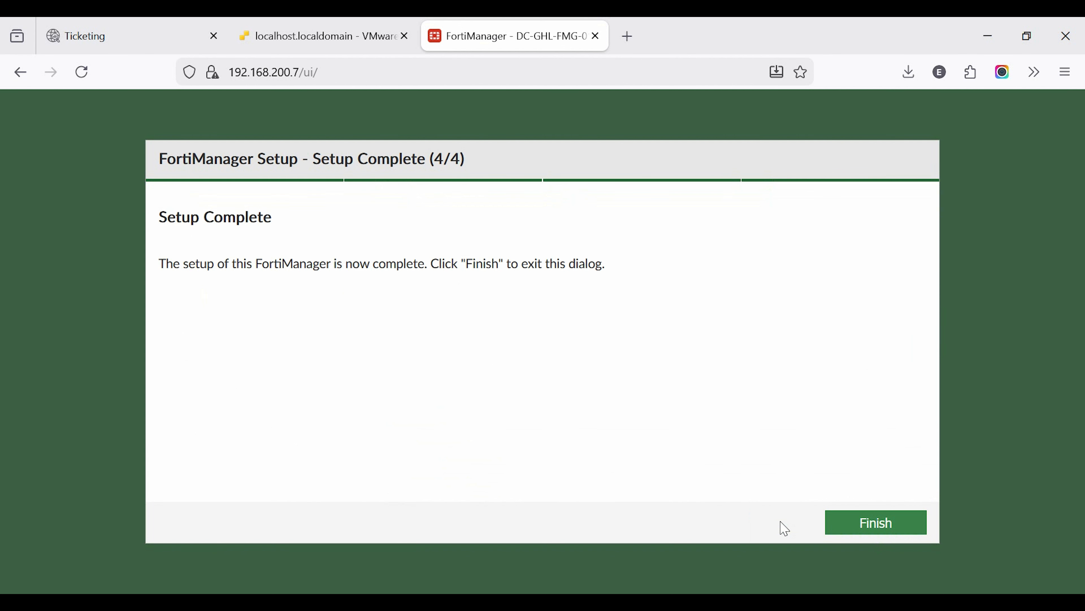
pyautogui.click(884, 522)
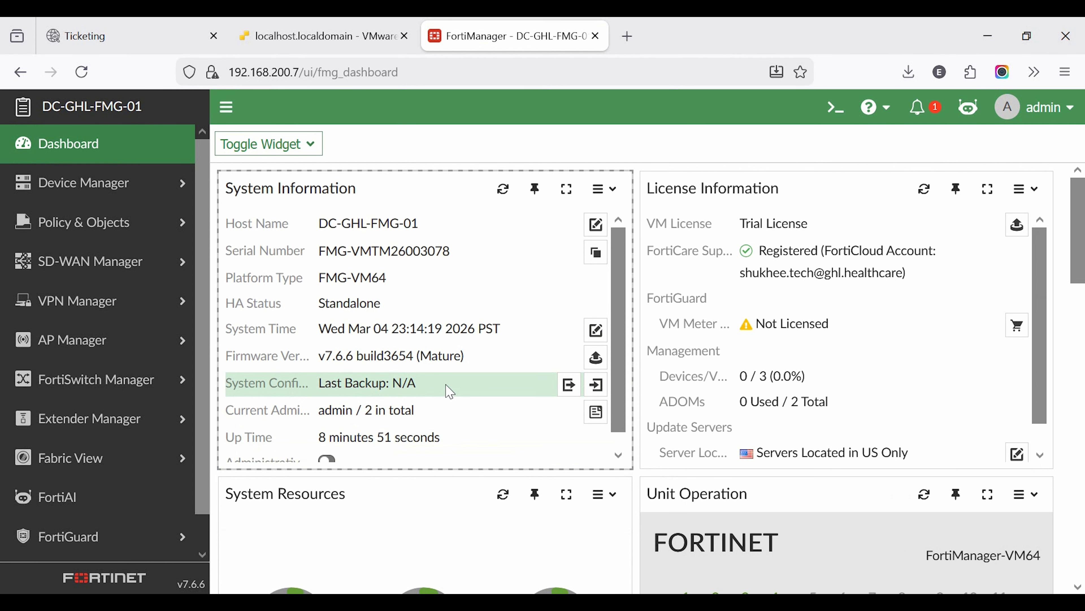
# - Examine the dashboard's system information, resources, unit operation, alert and connectivity widgets
pyautogui.scroll(-2, 448, 389)
pyautogui.scroll(-5, 837, 492)
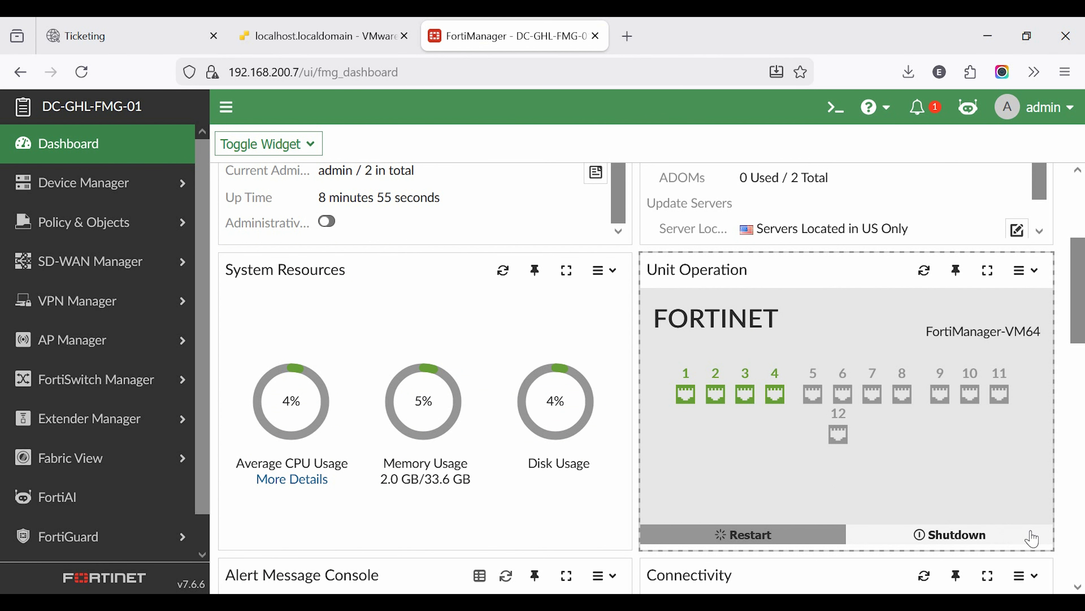
pyautogui.scroll(-3, 1032, 539)
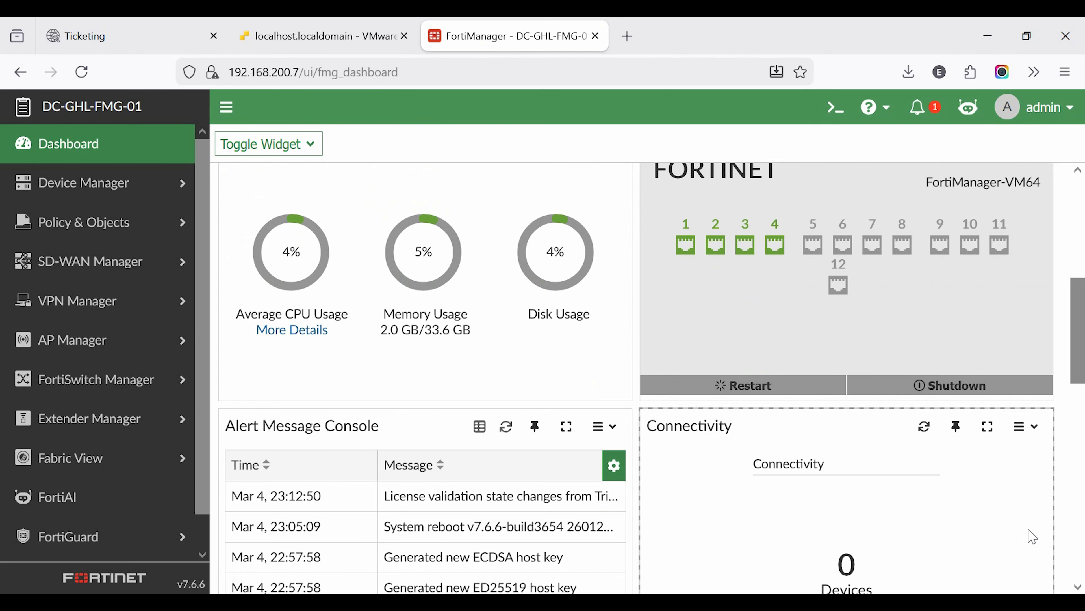
pyautogui.scroll(8, 1032, 536)
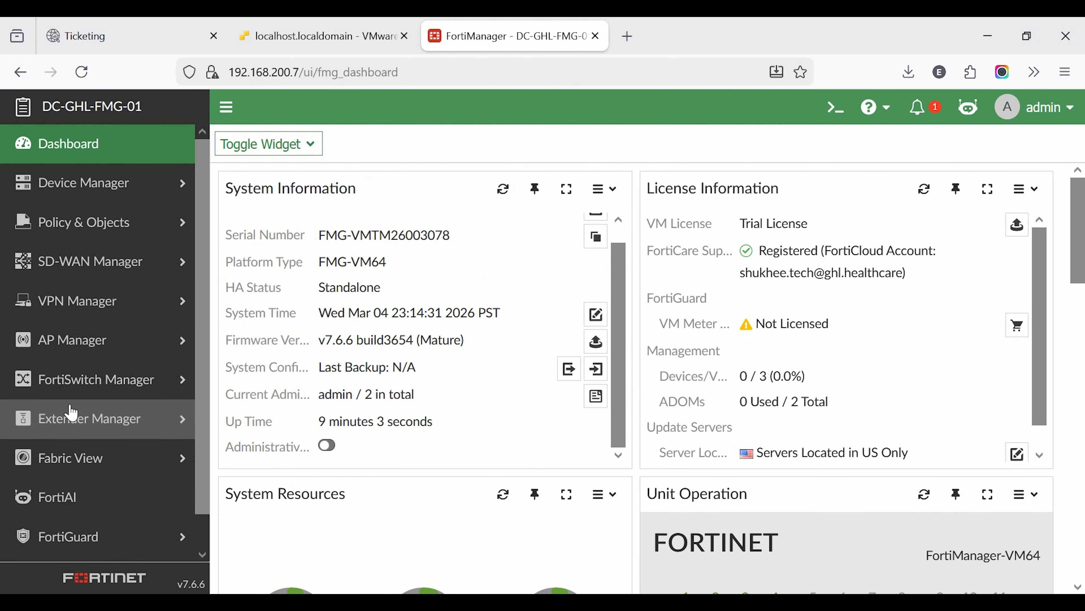